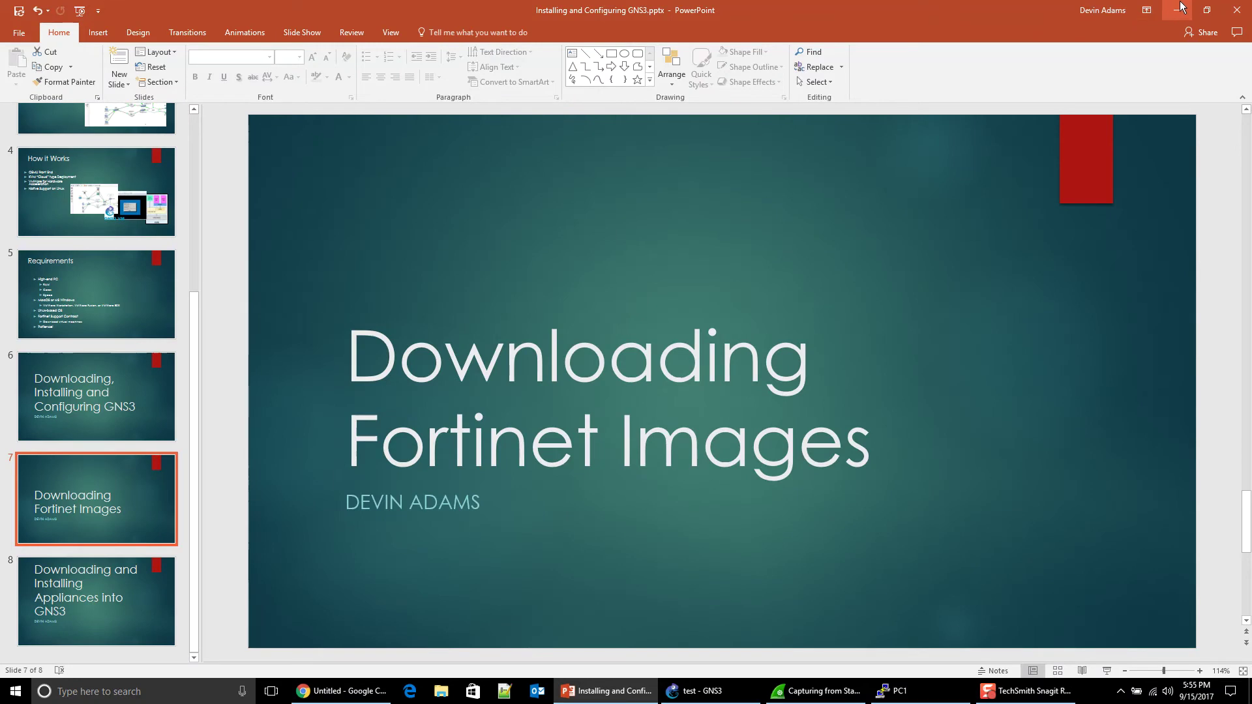
Leave the 'Downloading Fortinet Images' slide and switch to the browser window.
key("alt+Tab")
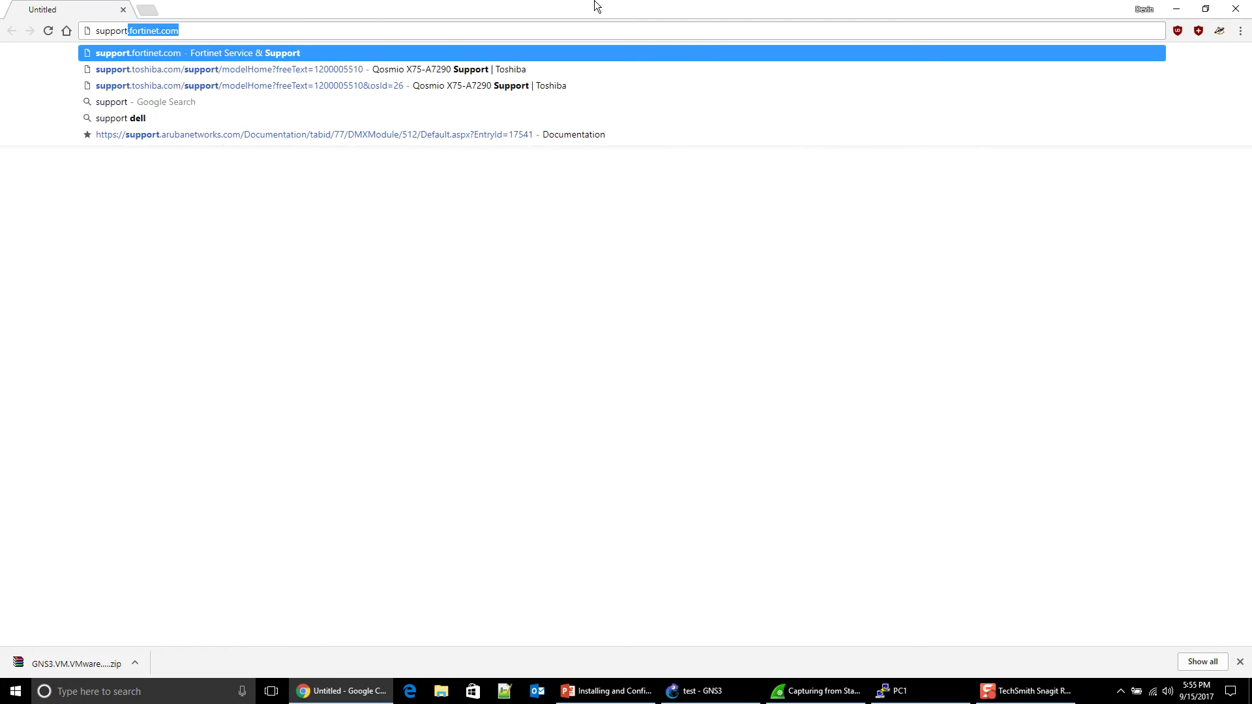
Go to support.fortinet.com and sign in with the saved account credentials.
type(".fortinet.com")
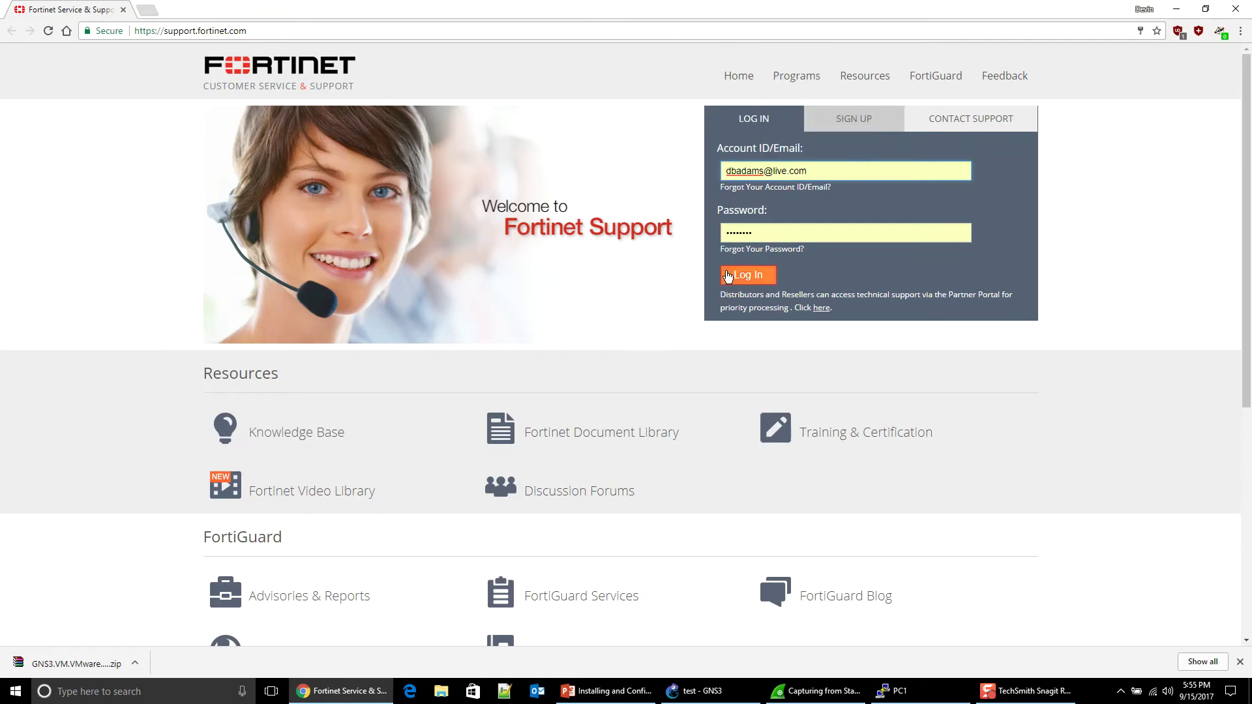
left_click(749, 277)
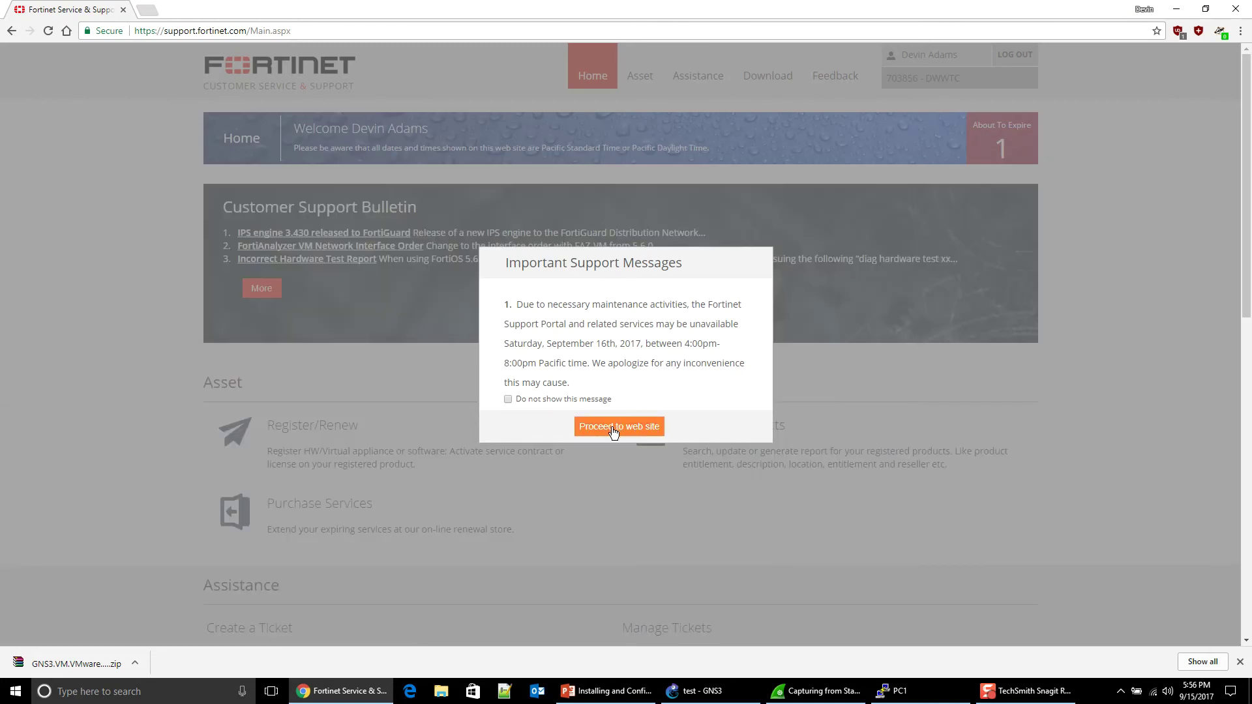
Dismiss the Important Support Messages maintenance notice to reach the portal home page.
left_click(613, 430)
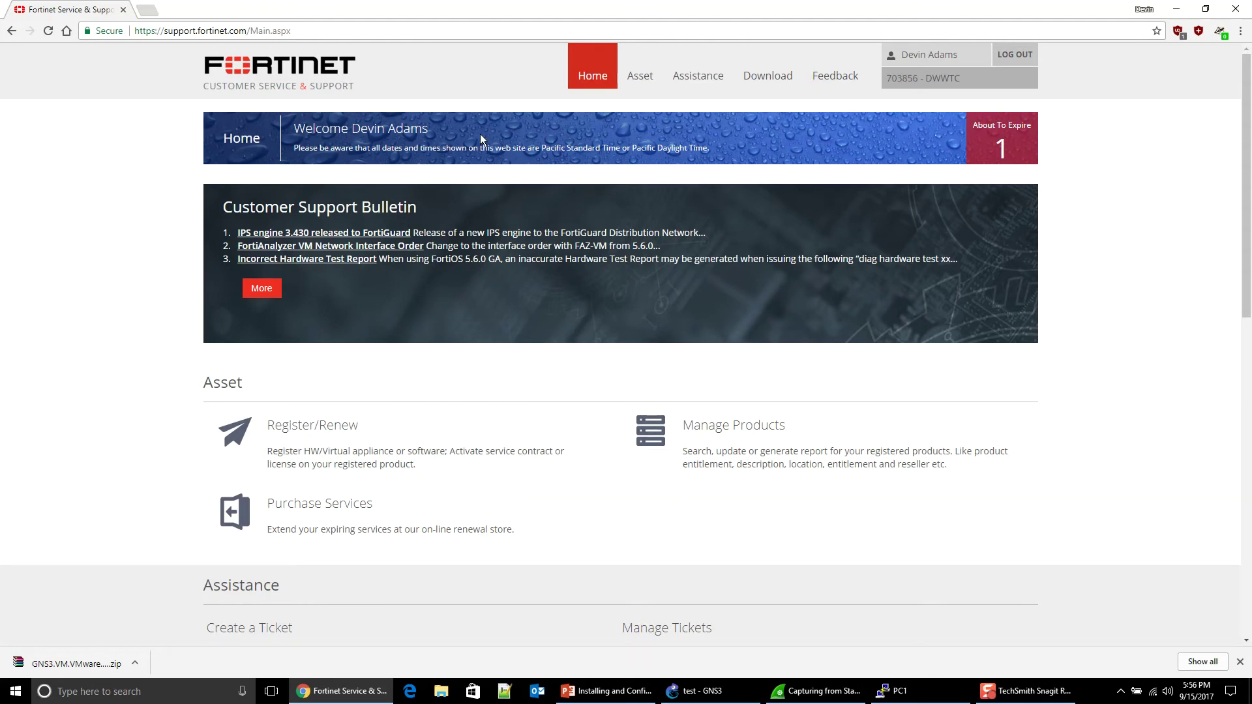
Open the Firmware Images Download tab with FortiGate kept as the product.
mouse_move(758, 81)
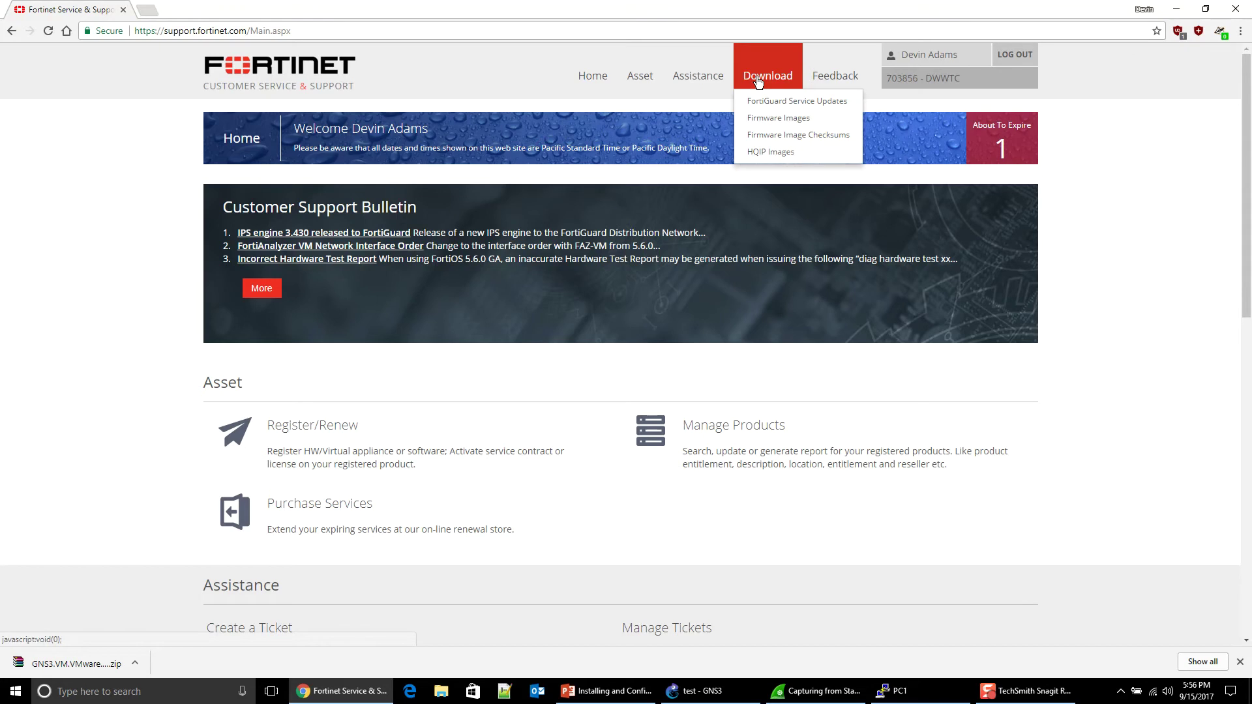
left_click(779, 119)
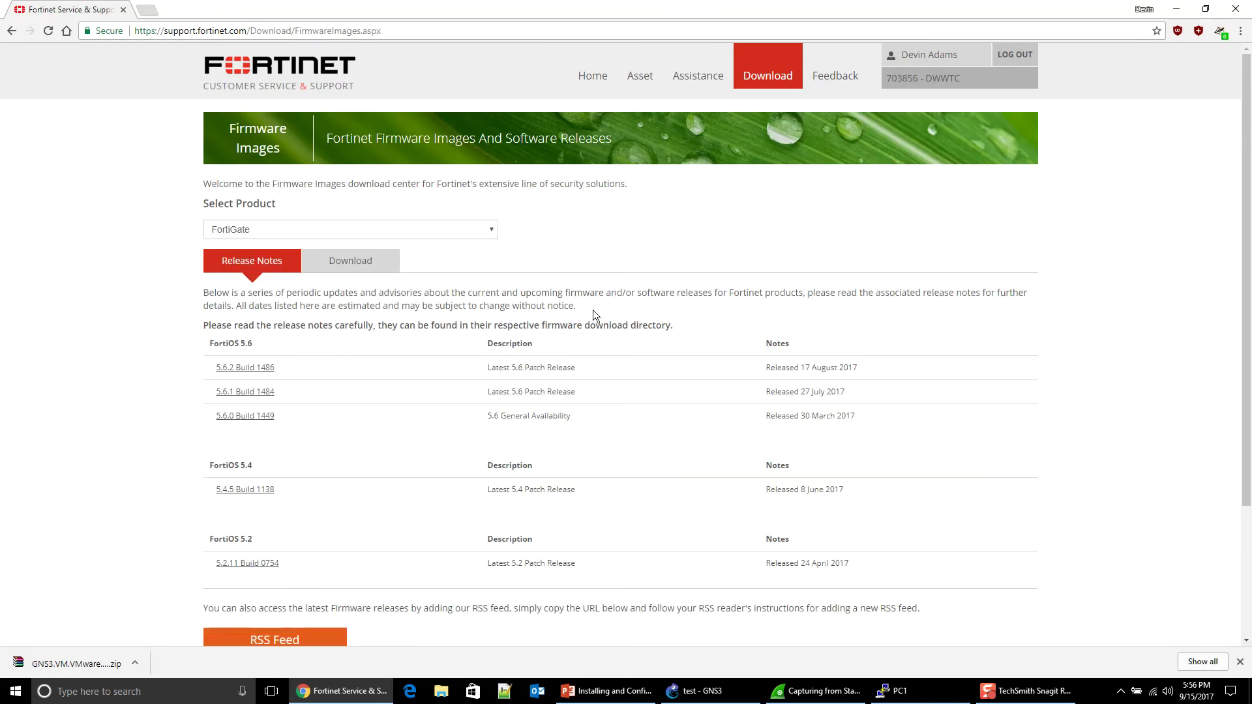
left_click(363, 268)
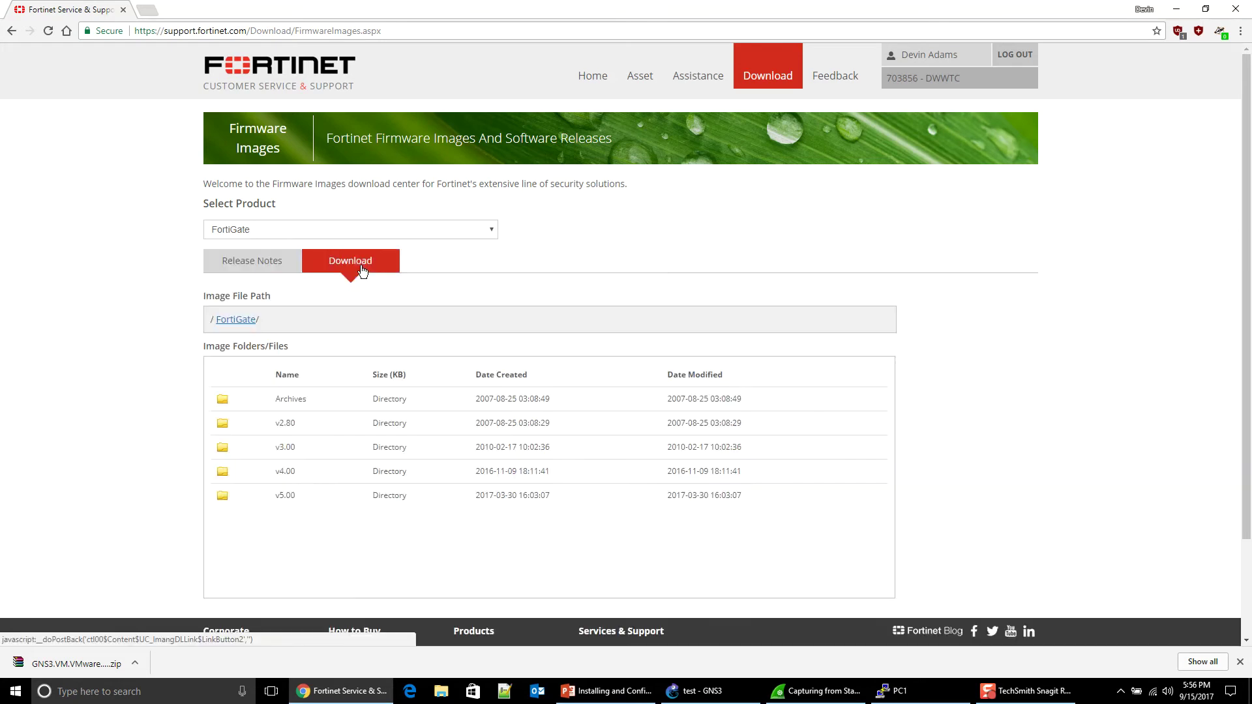
left_click(275, 231)
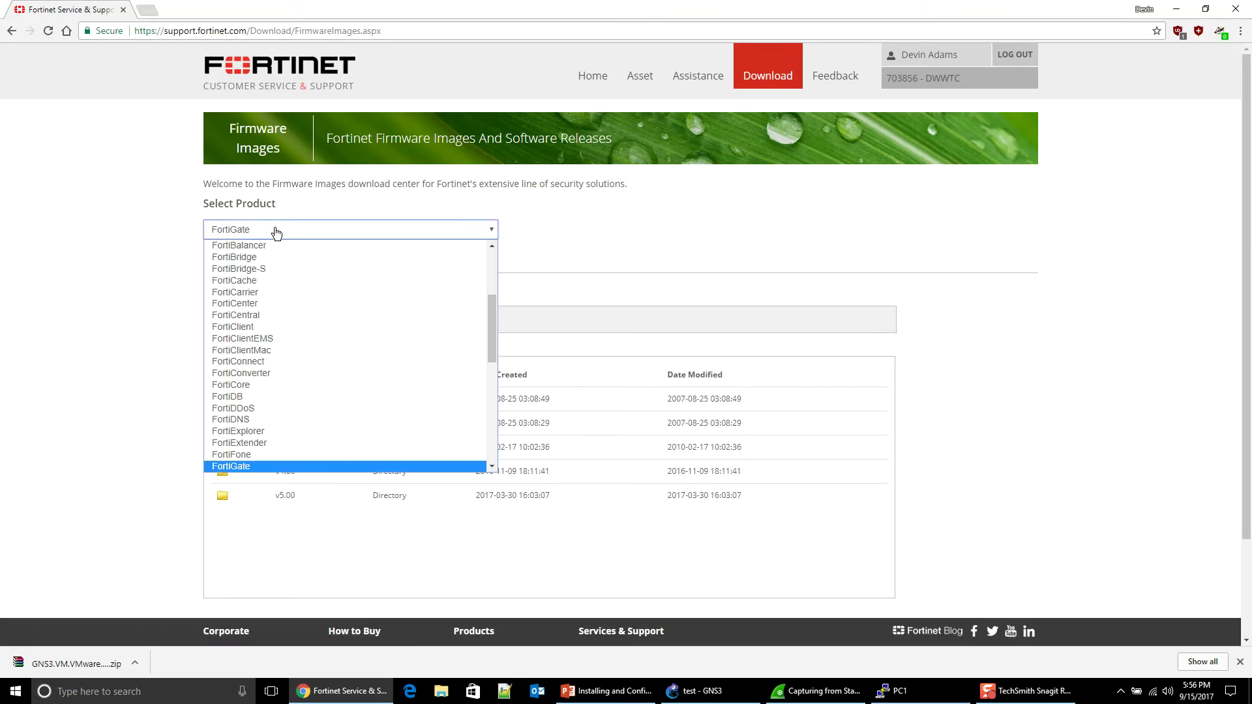
scroll(306, 290, "down", 5)
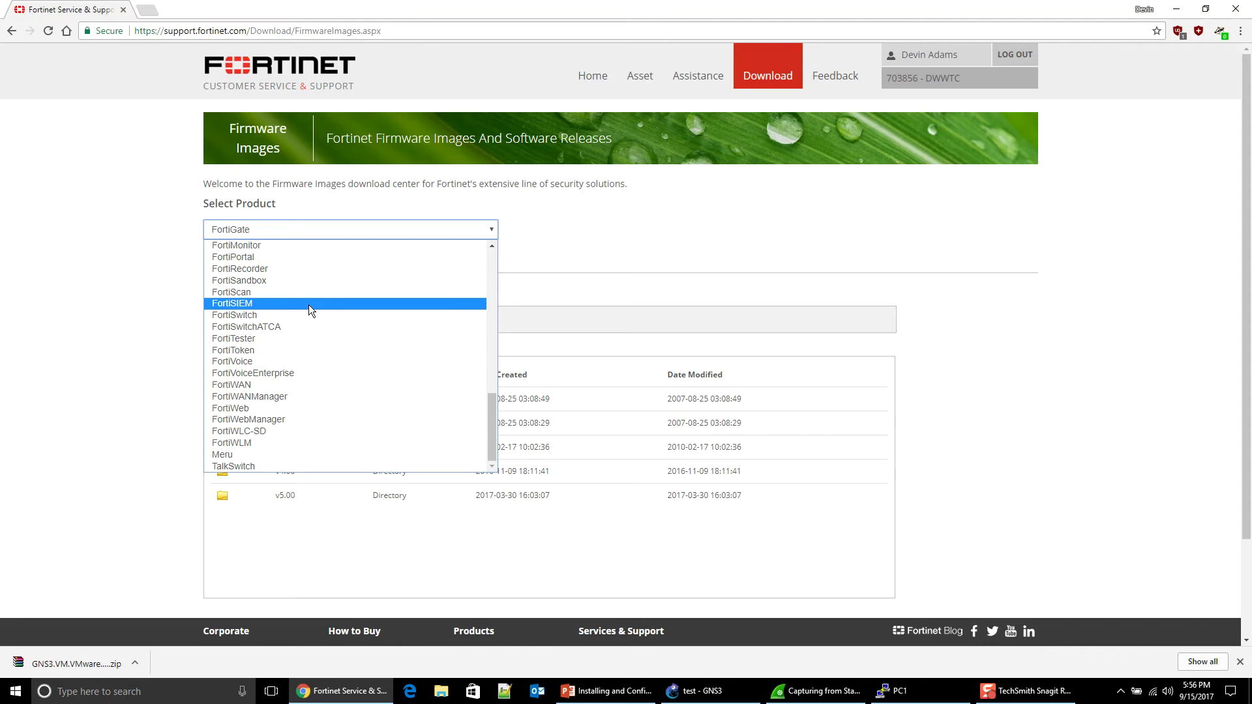
scroll(307, 304, "up", 10)
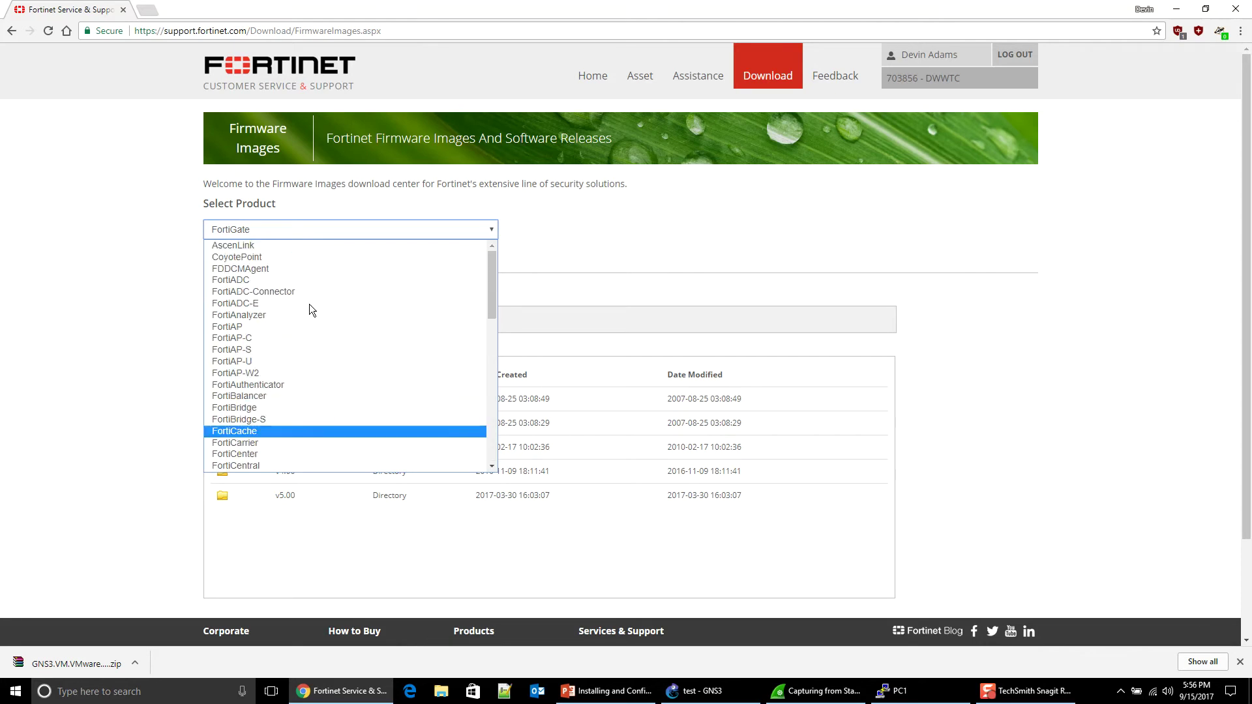
left_click(773, 255)
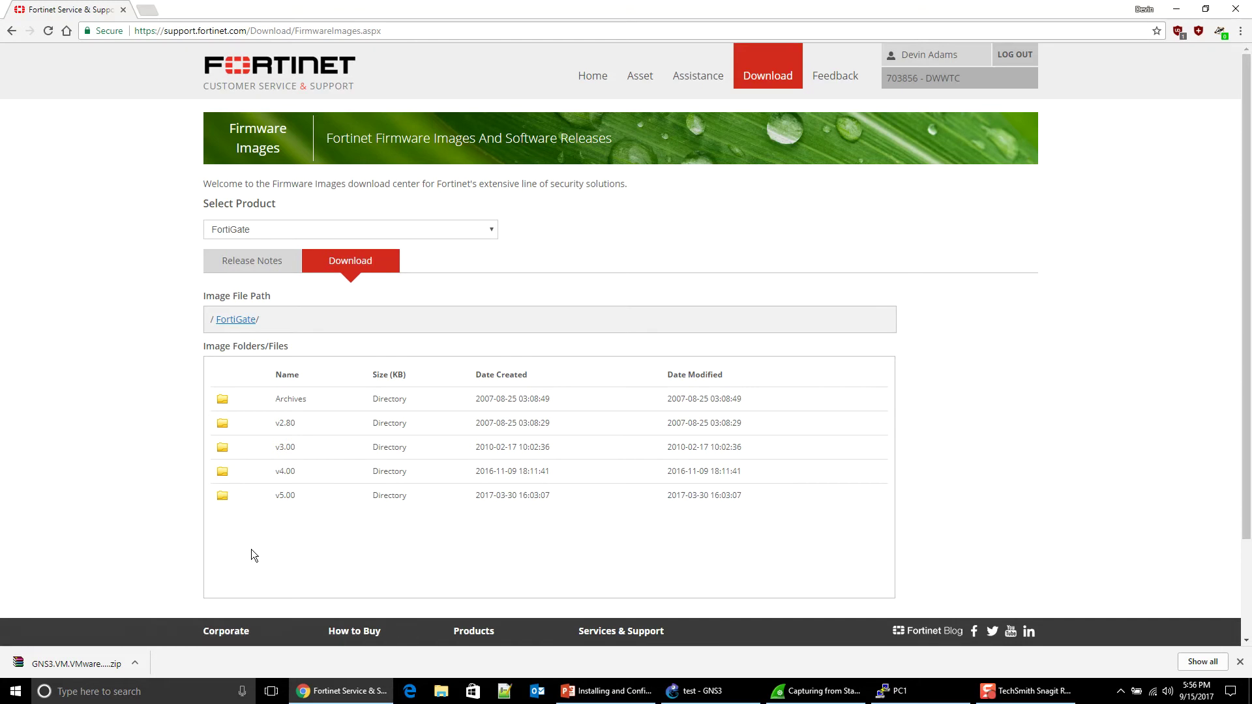
Browse into the v5.00 > 5.4 > 5.4.1 firmware folder.
left_click(221, 497)
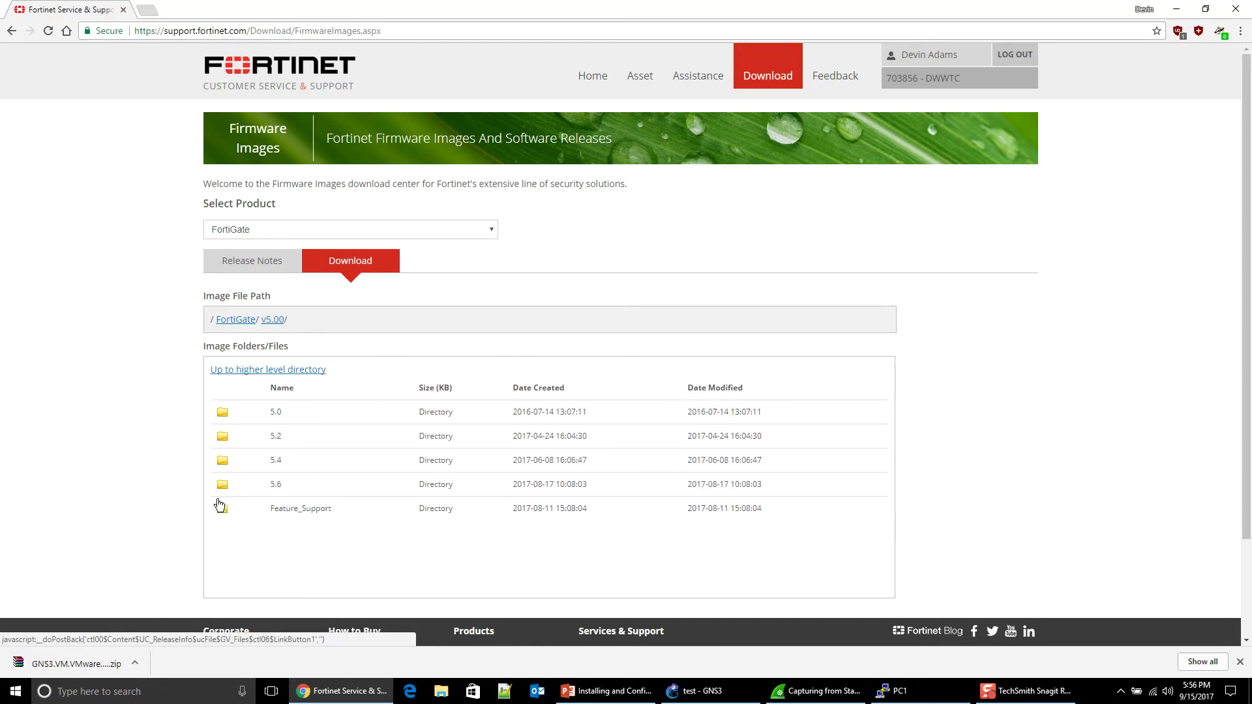
left_click(222, 462)
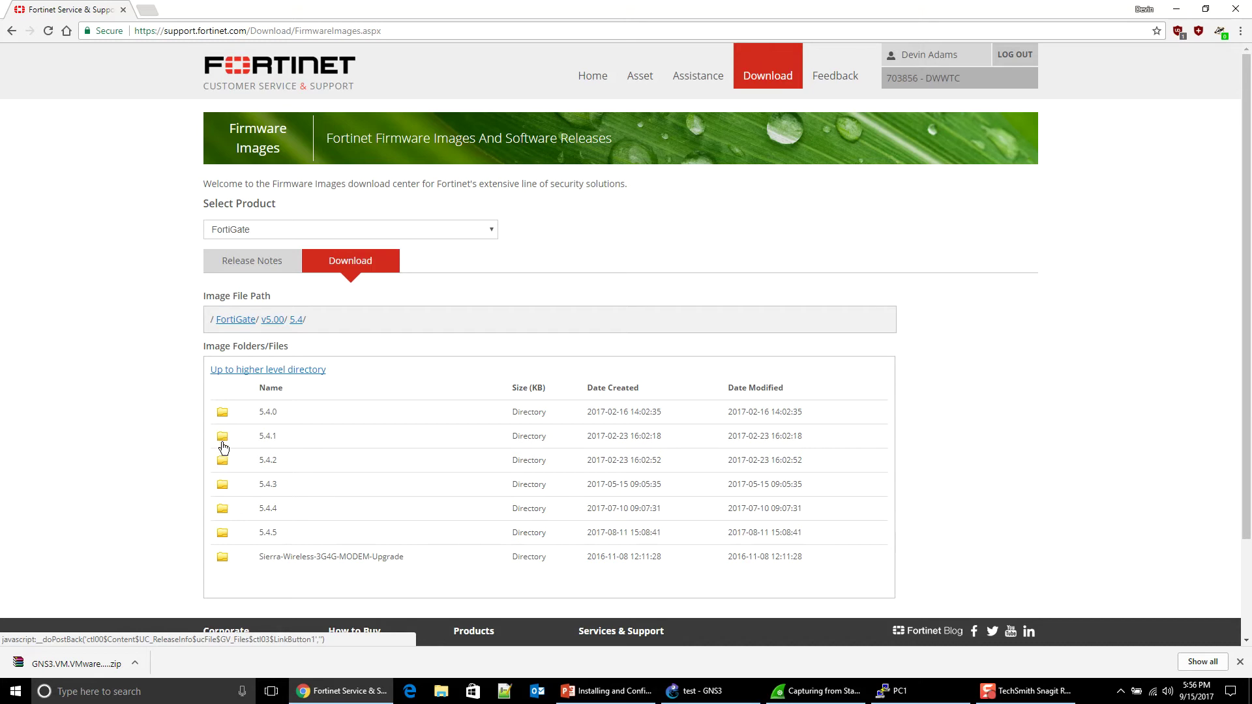
left_click(223, 444)
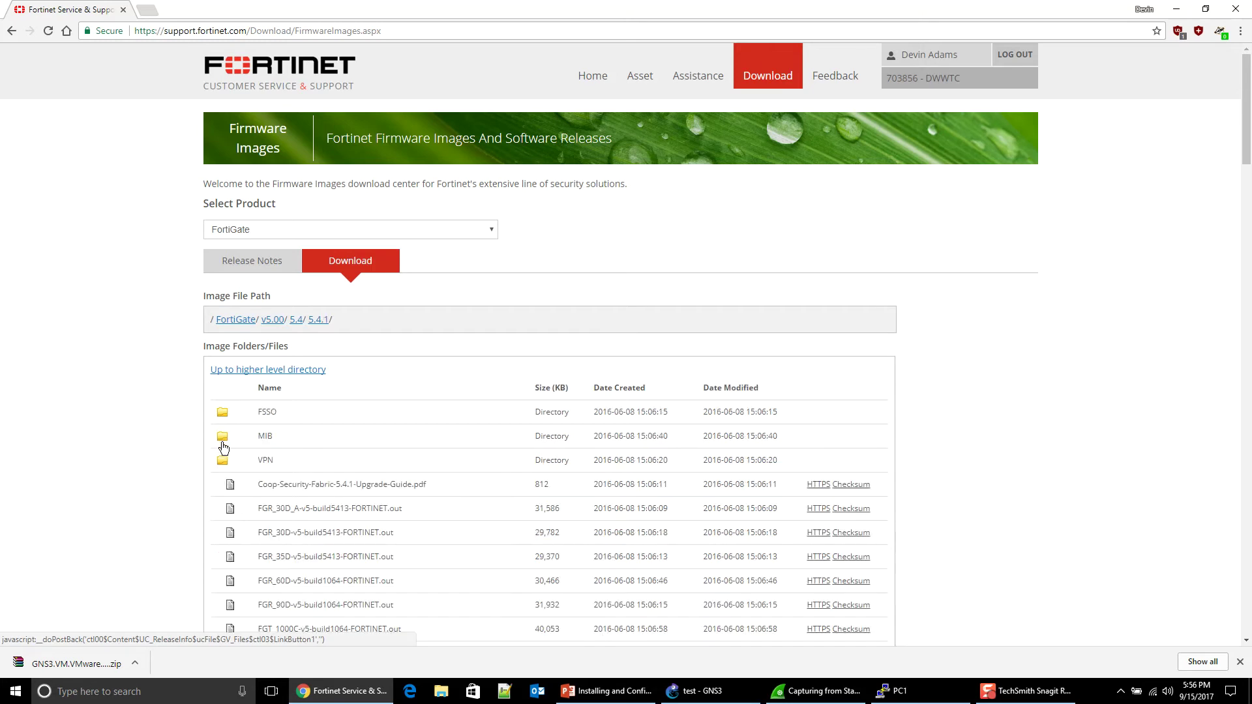
Find FGT_VM64_KVM-v5-build1064-FORTINET.out.kvm.zip in the 5.4.1 list and start its HTTPS download.
scroll(437, 481, "down", 3)
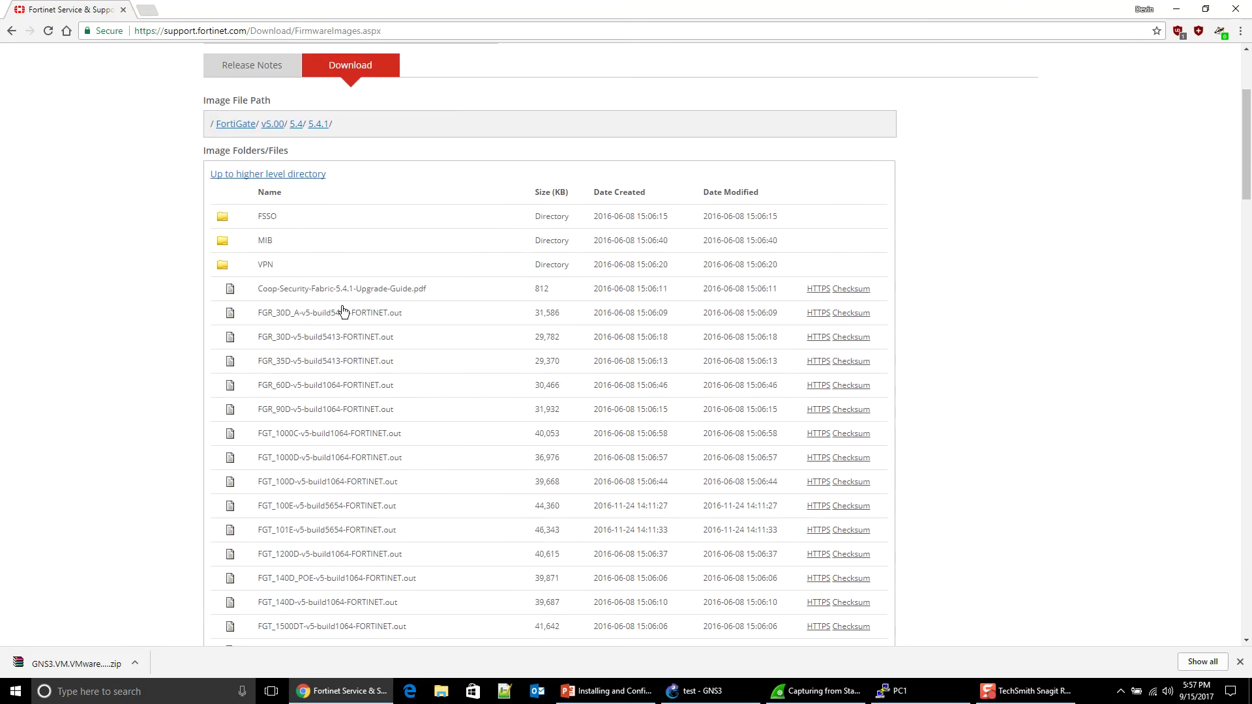
scroll(492, 360, "down", 5)
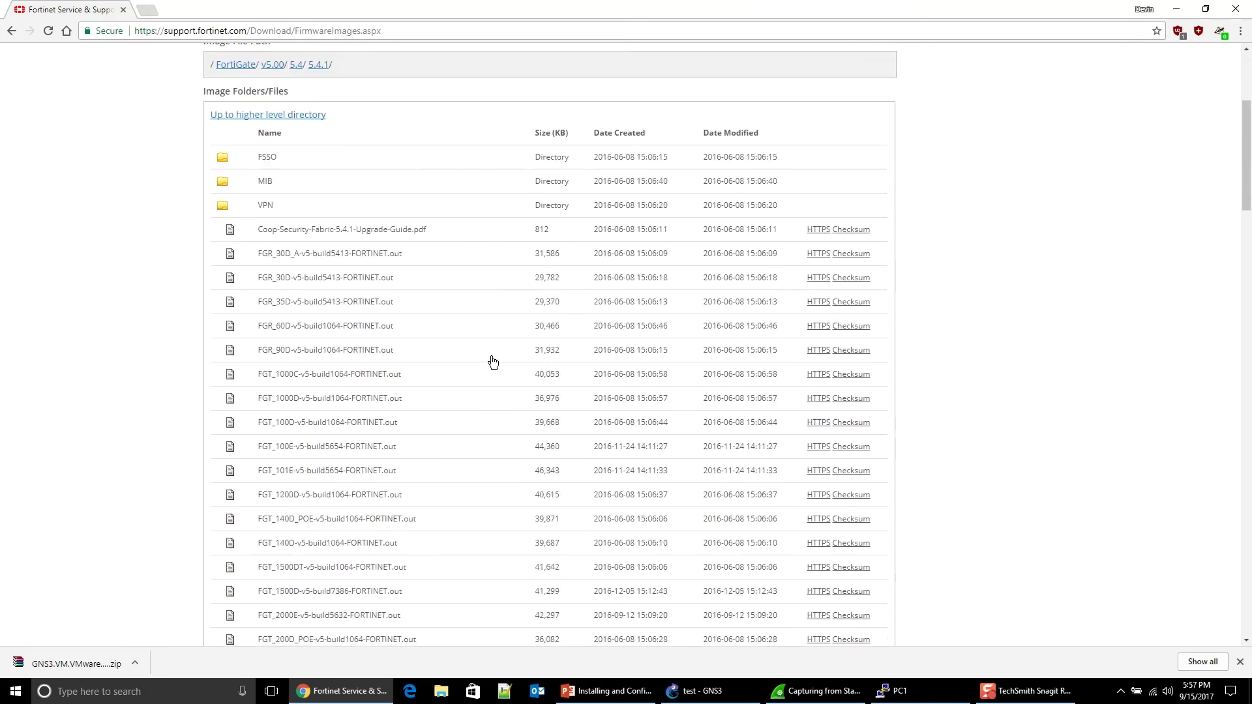
scroll(492, 362, "down", 8)
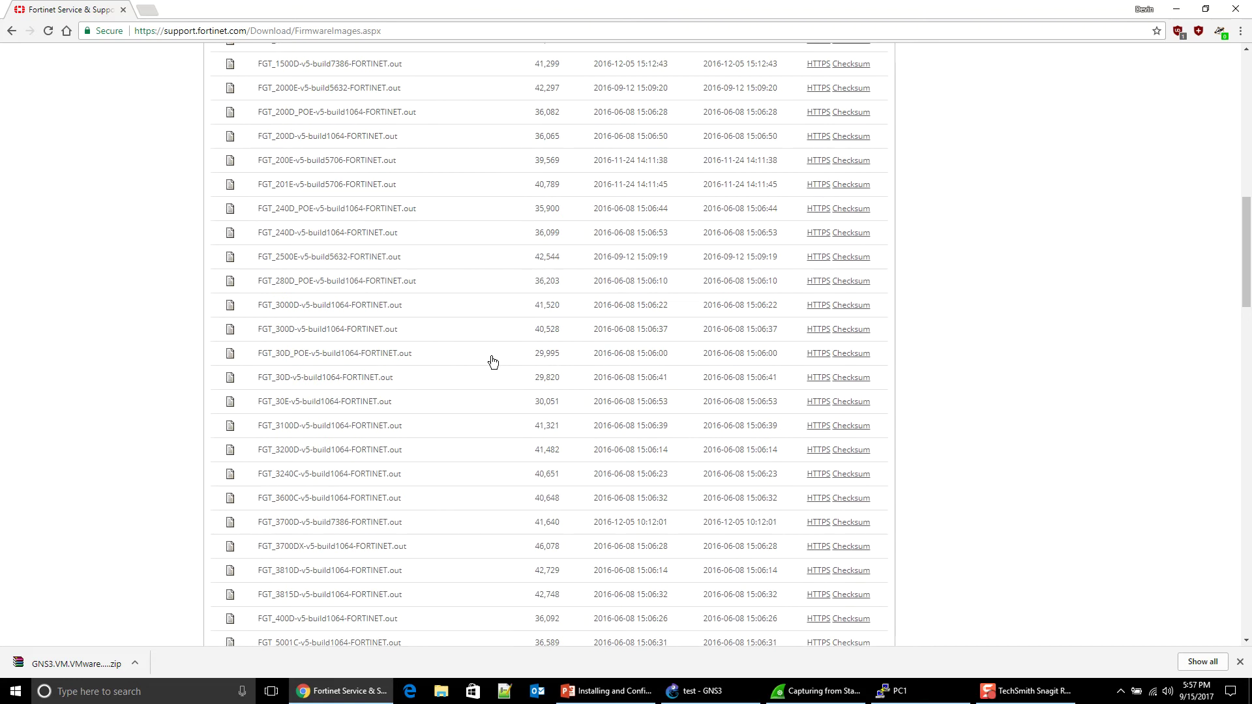
scroll(492, 362, "down", 20)
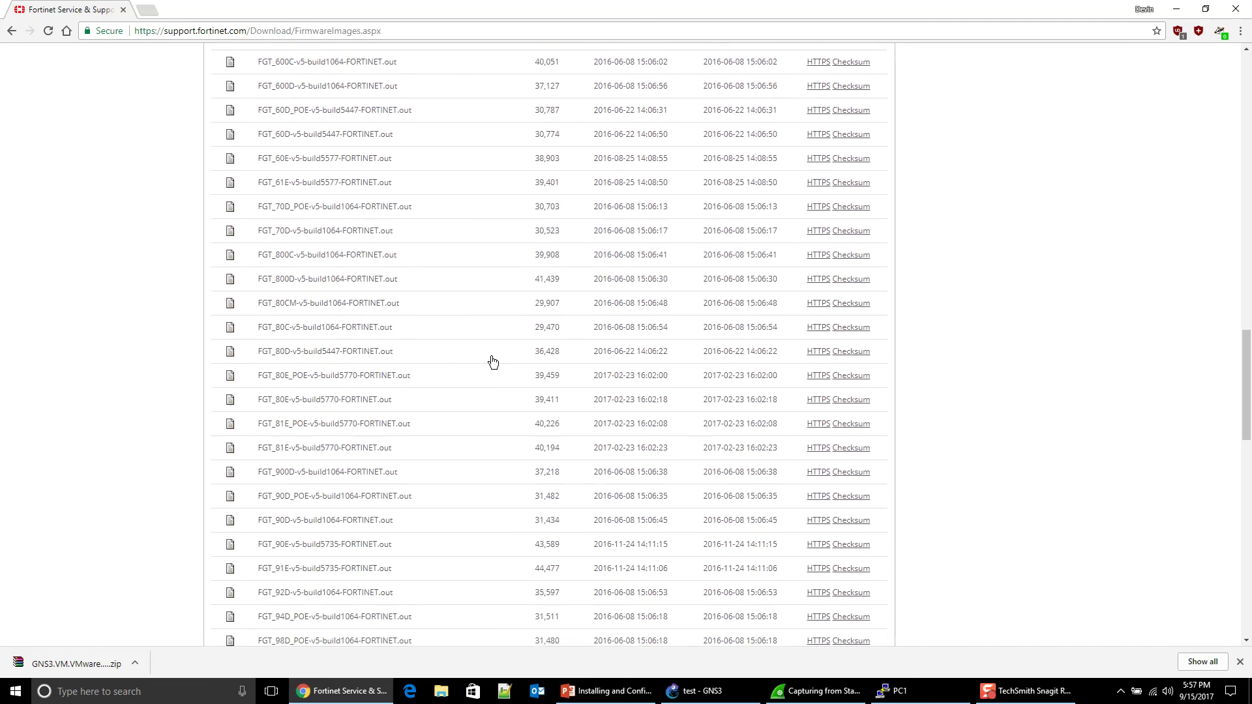
scroll(492, 362, "up", 3)
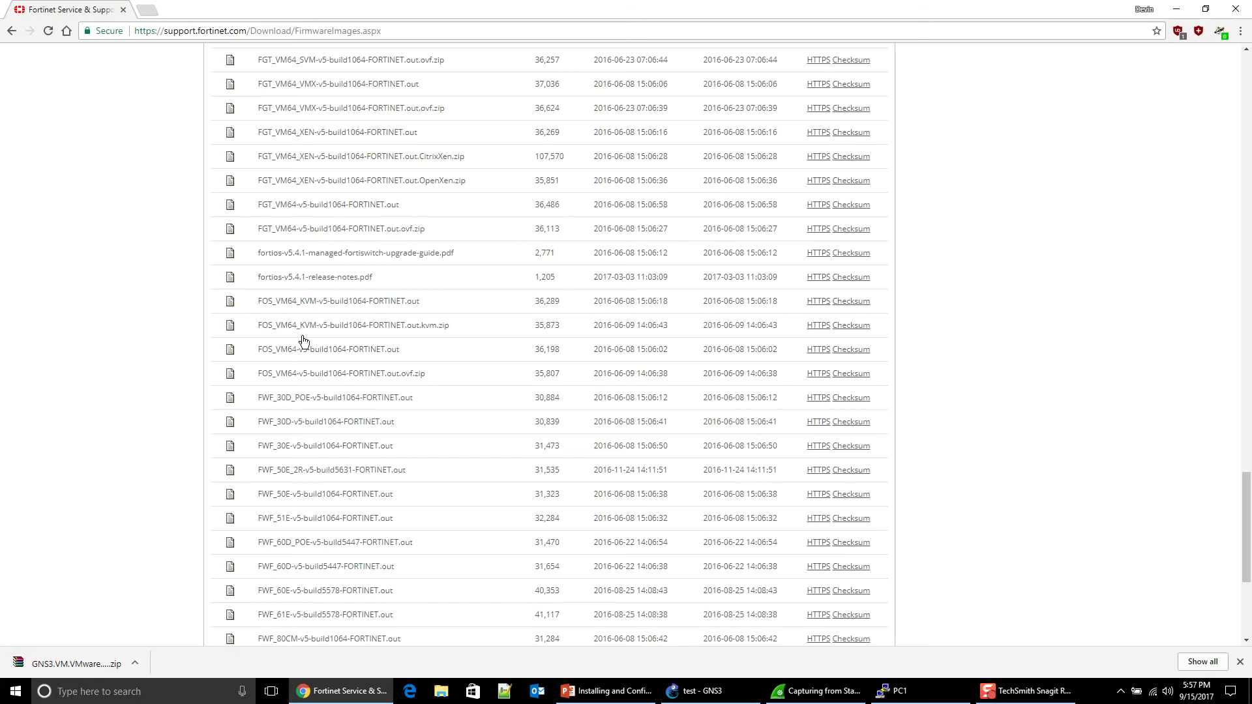
scroll(303, 340, "up", 2)
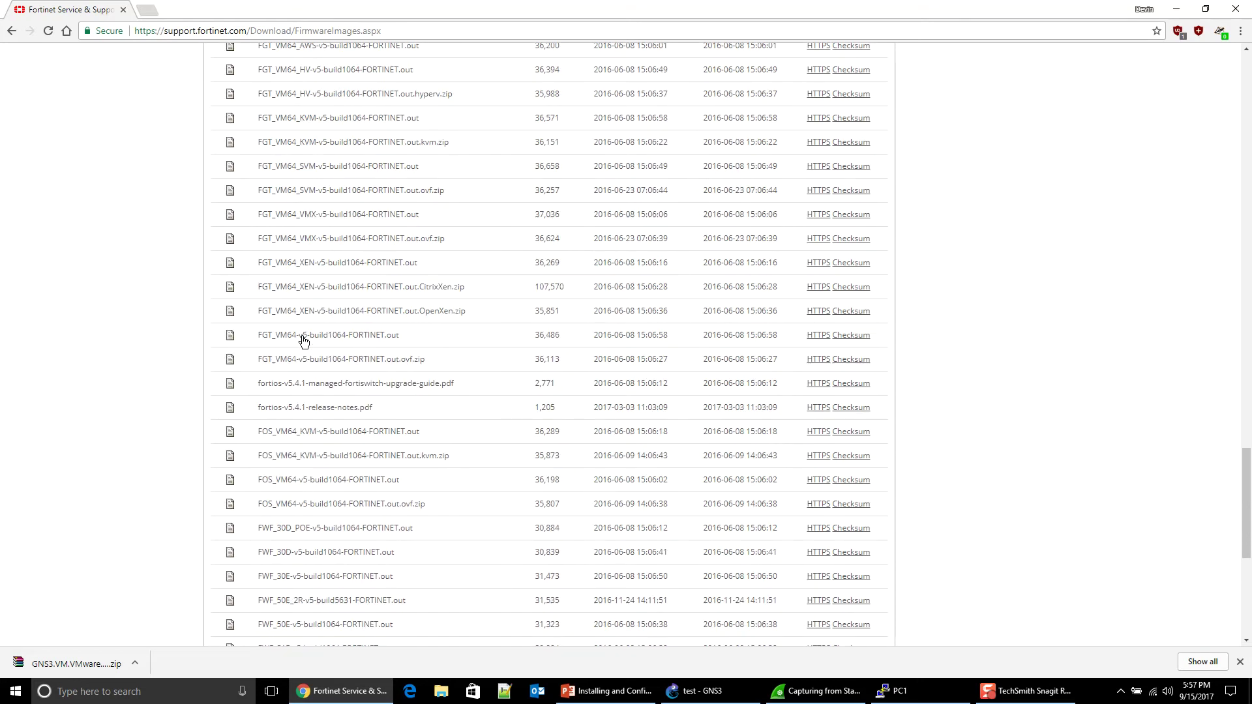
scroll(303, 339, "up", 1)
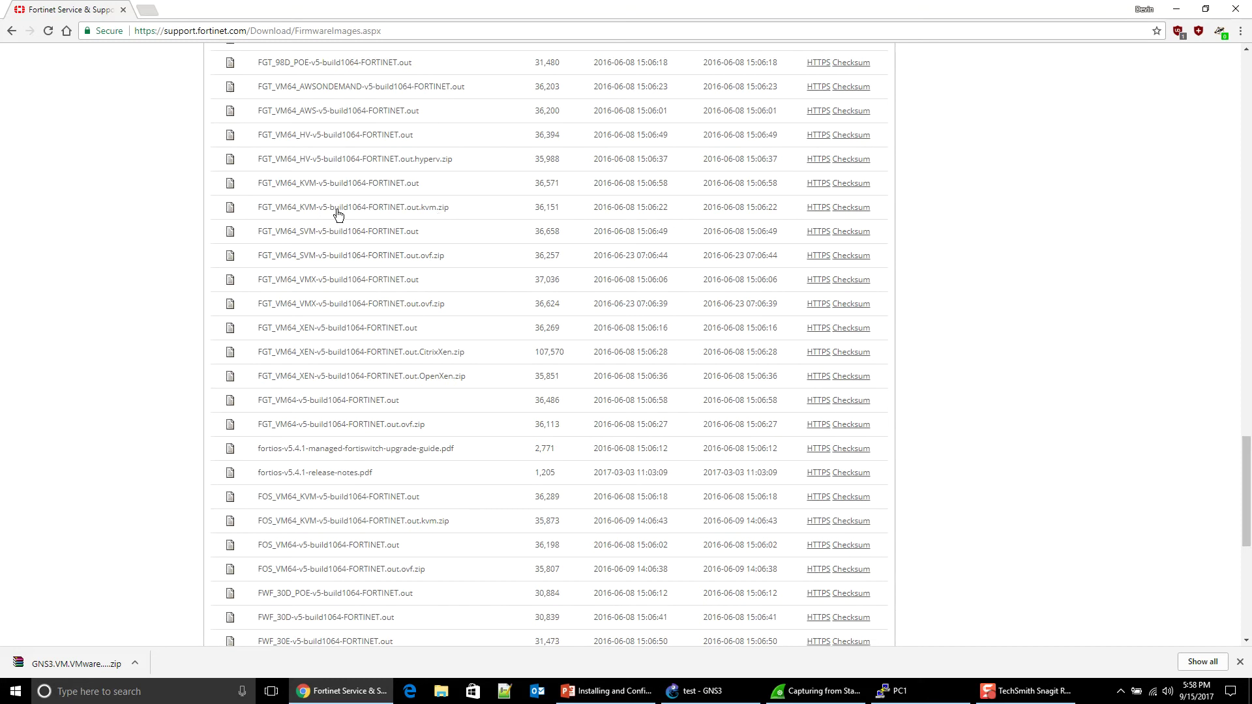
left_click(824, 210)
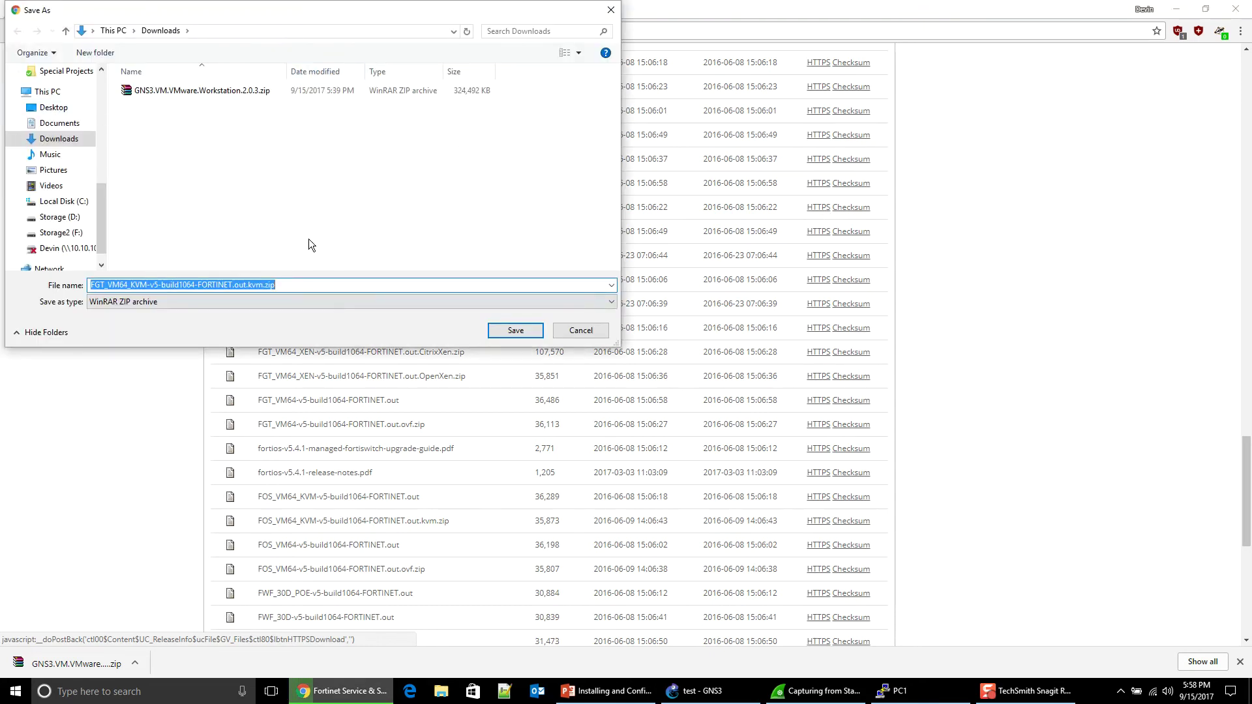
In the Save As dialog, create an Images folder inside D:\GNS3.
left_click(81, 218)
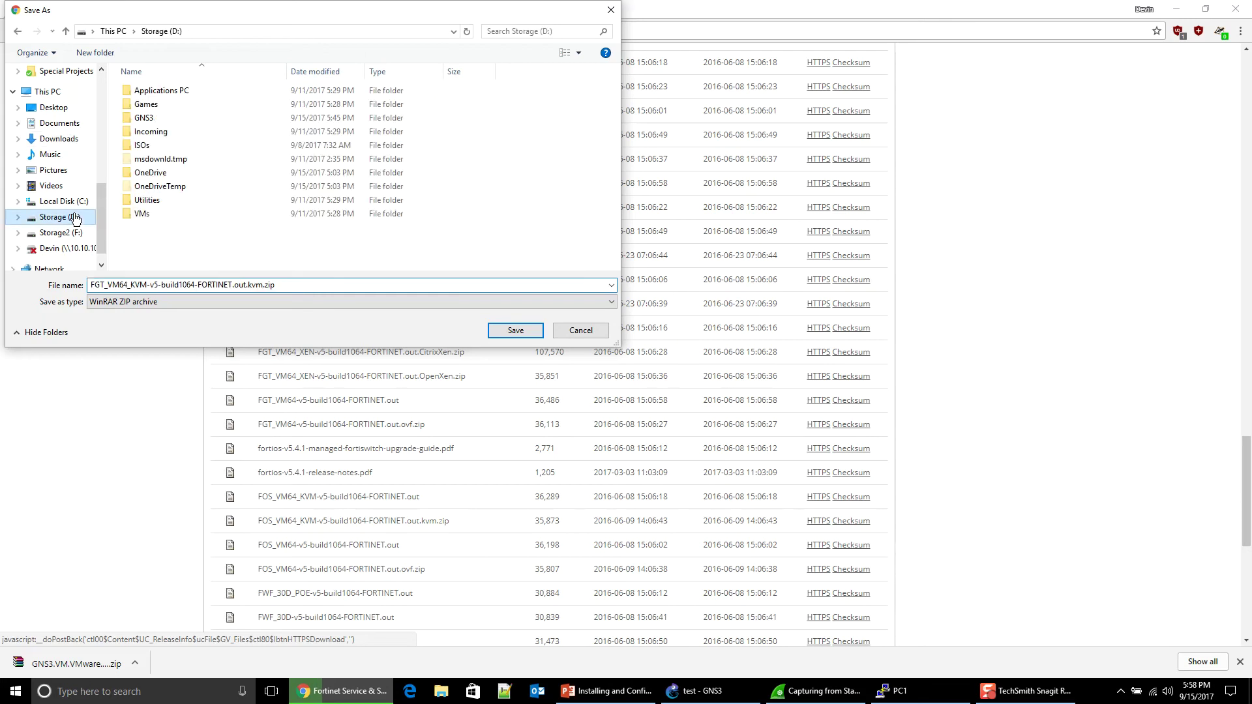
double_click(145, 119)
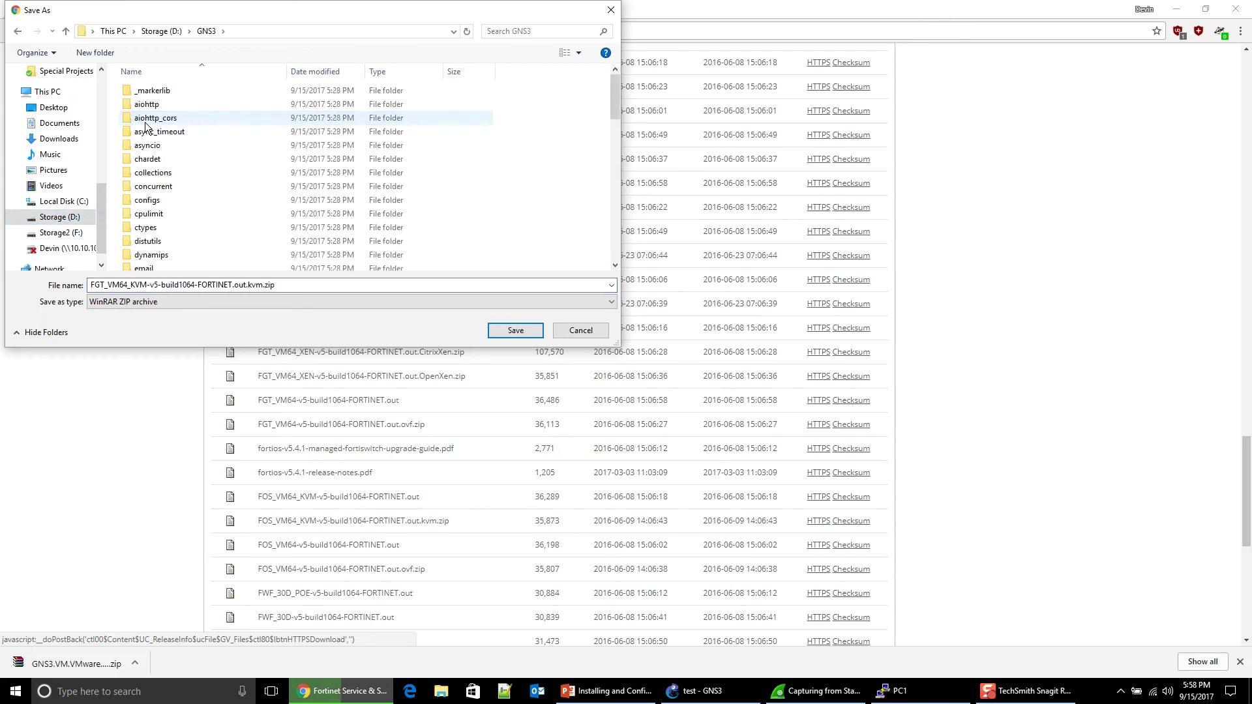
left_click(108, 53)
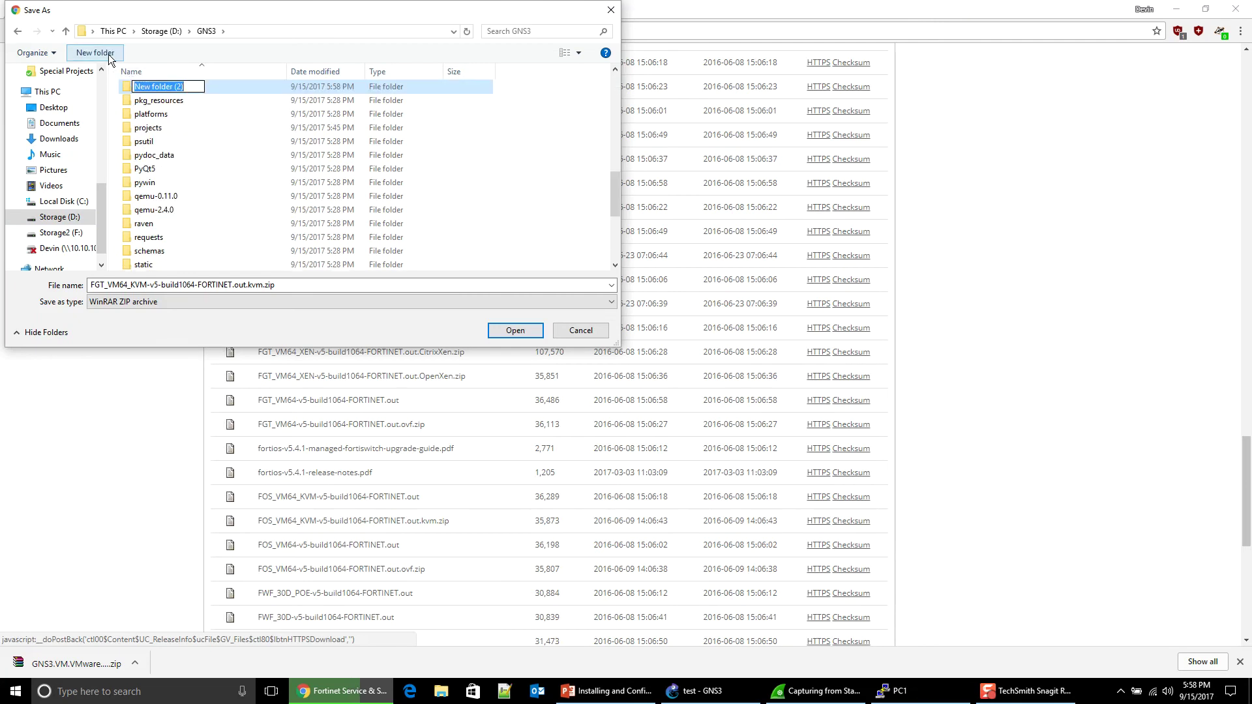
type("Images")
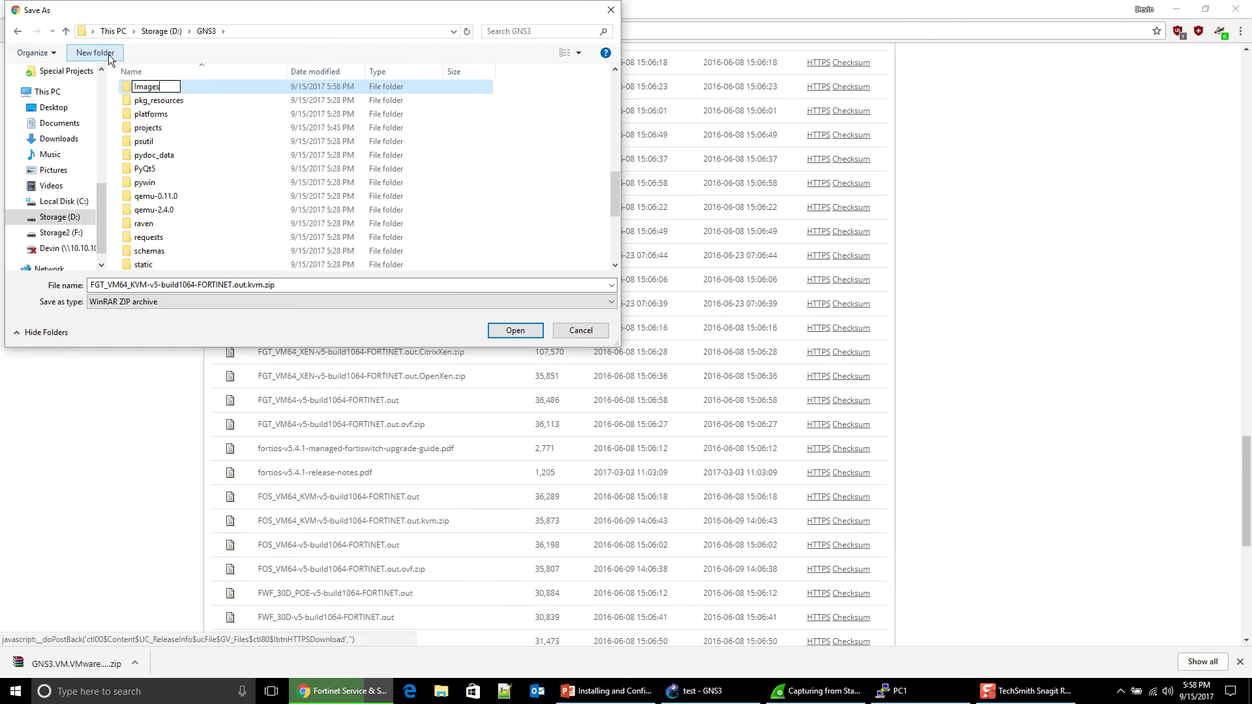
key("Return")
key("Return")
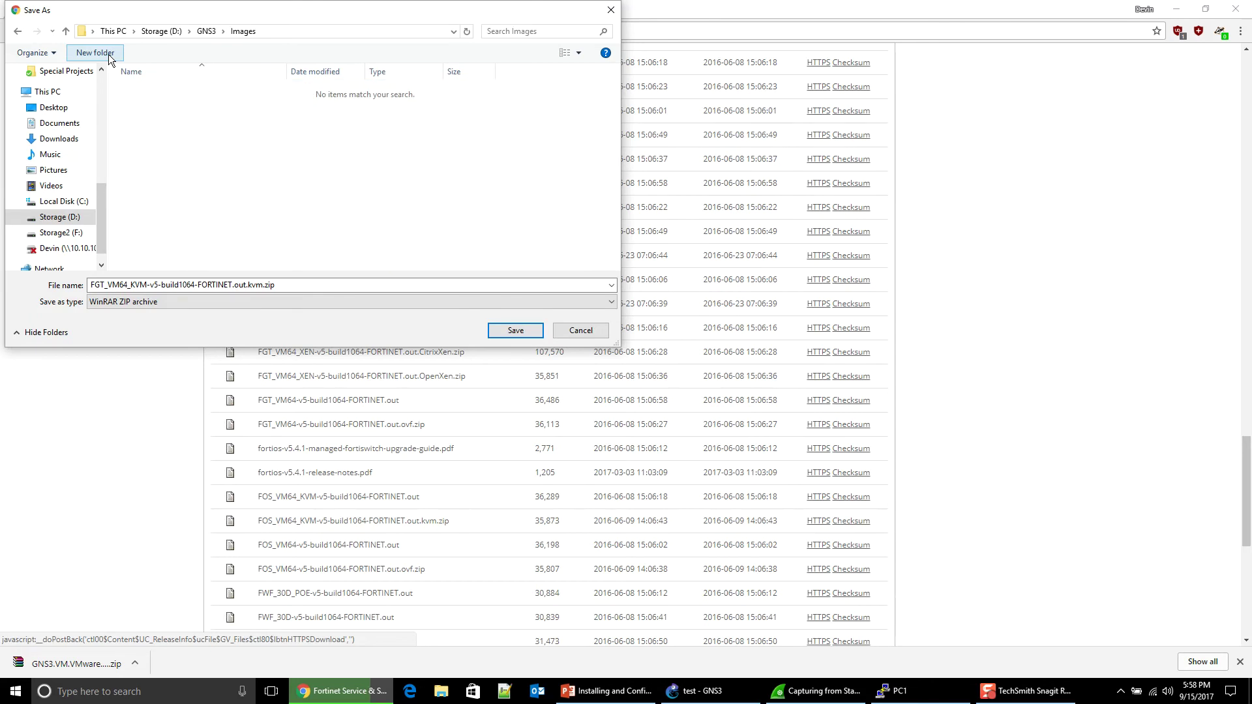
Create a Fortinet folder inside Images and save the zip there.
right_click(163, 95)
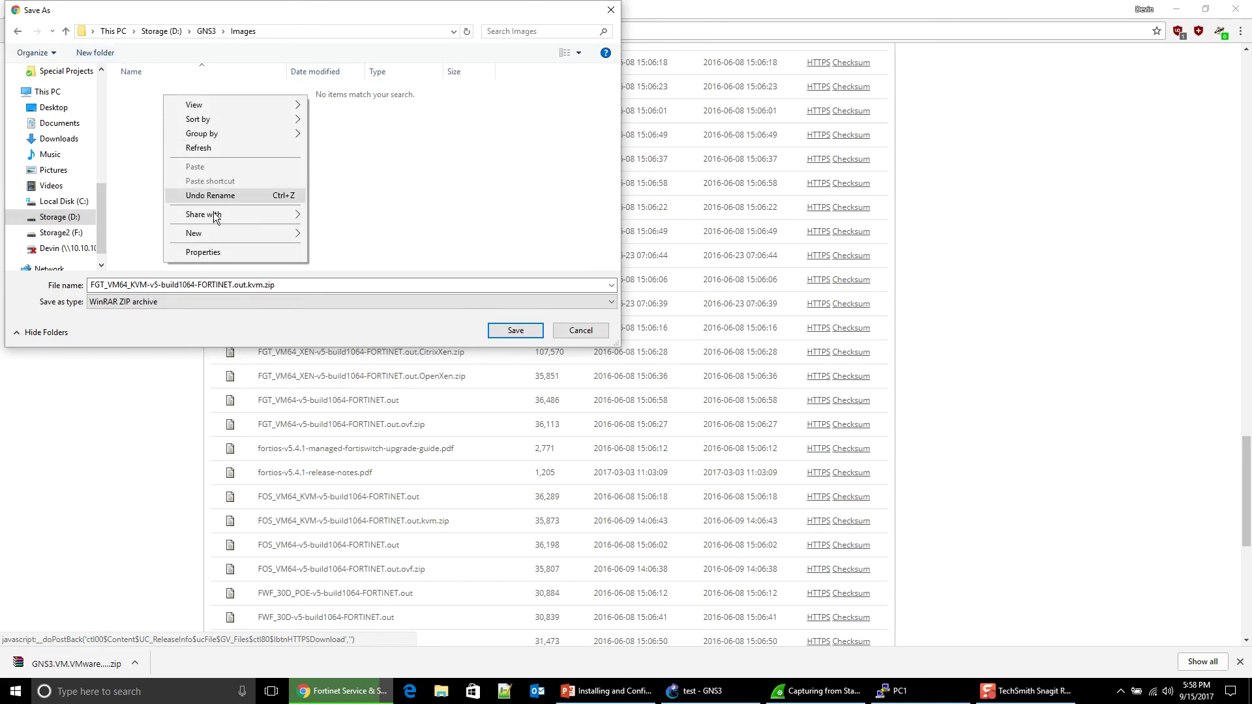
mouse_move(217, 235)
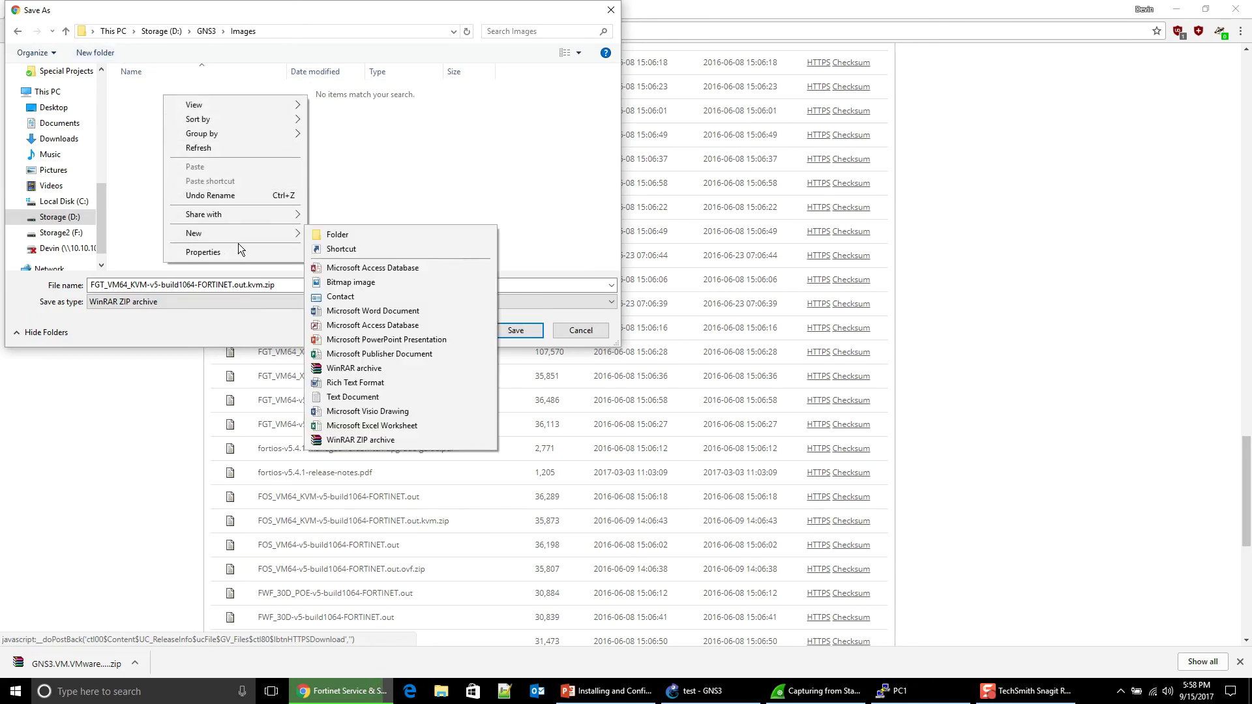
left_click(344, 233)
type("Fortinet")
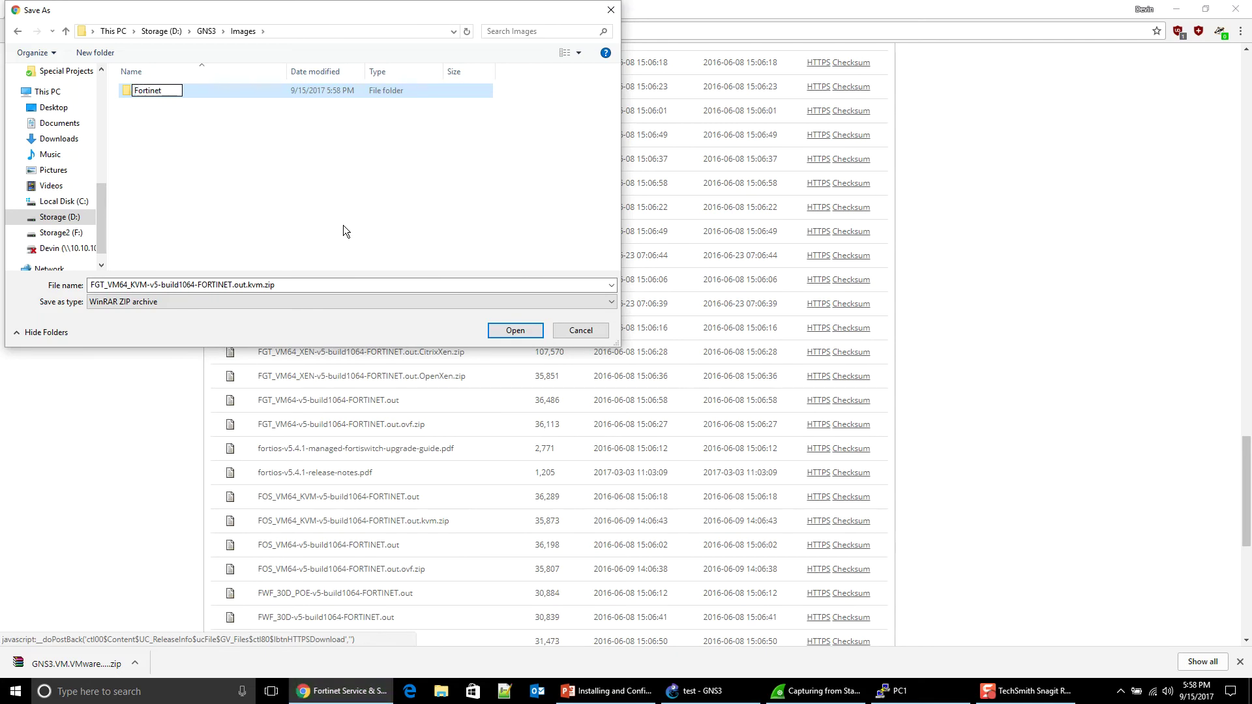
key("Return")
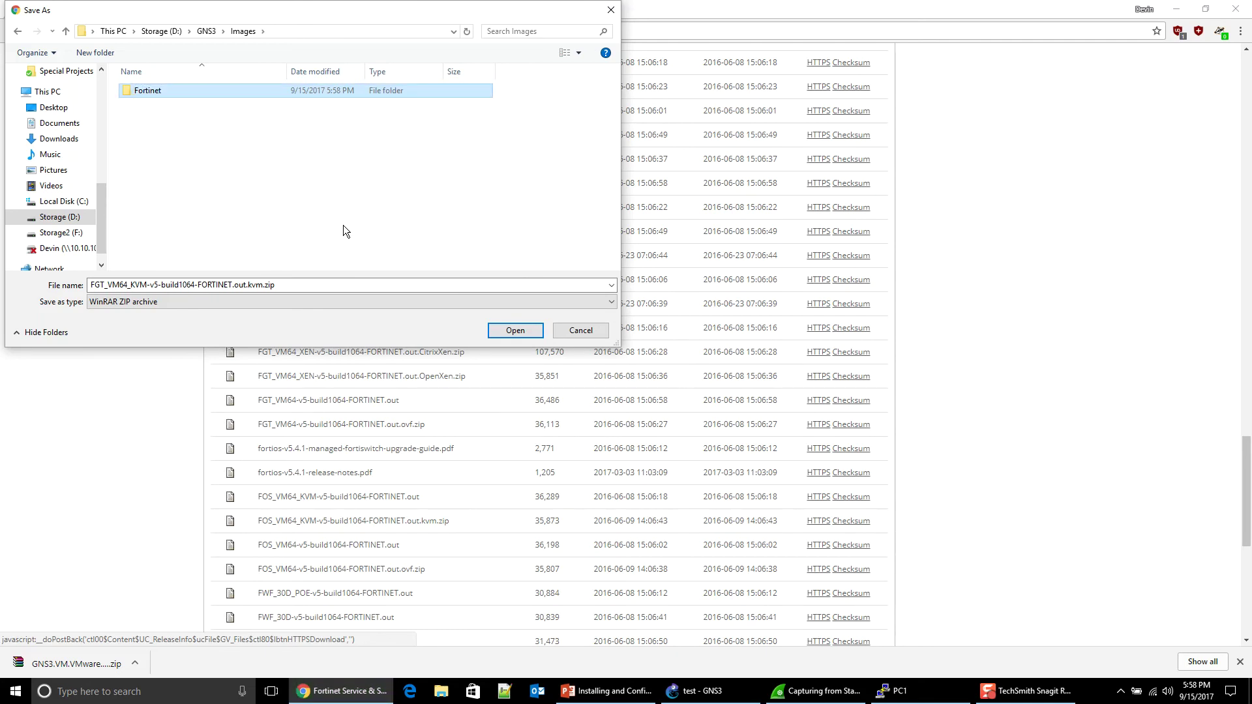
key("Return")
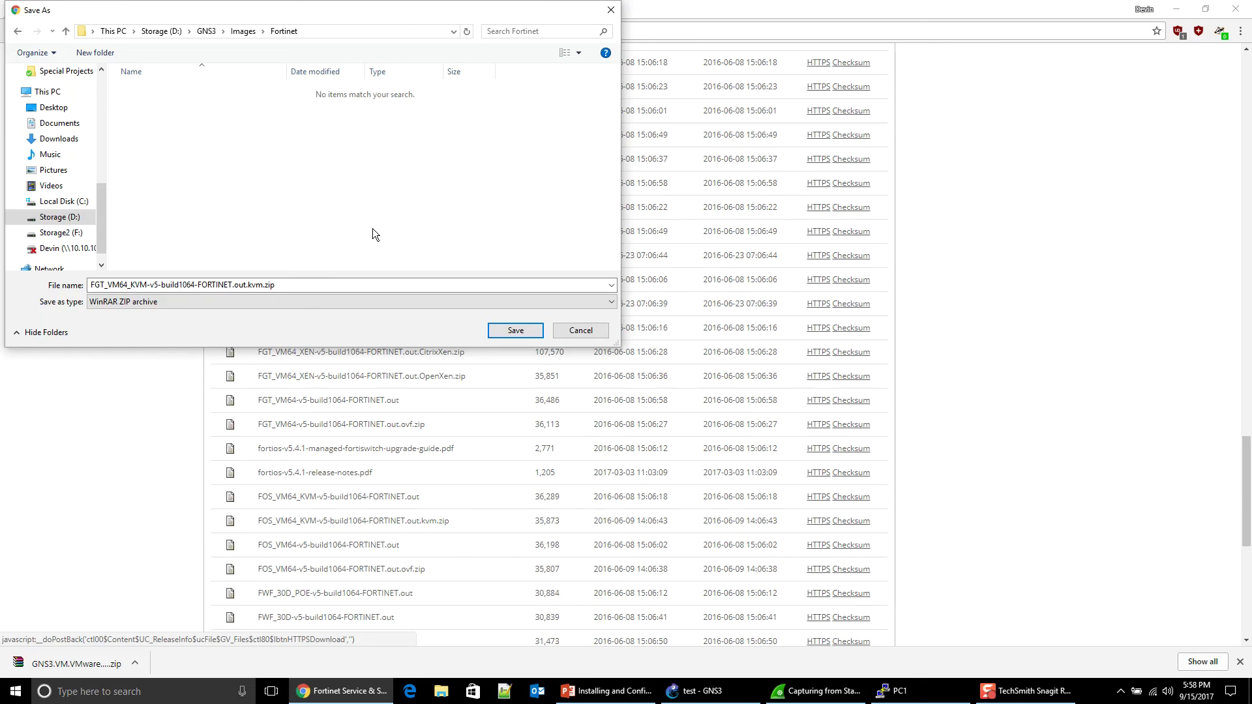
key("Return")
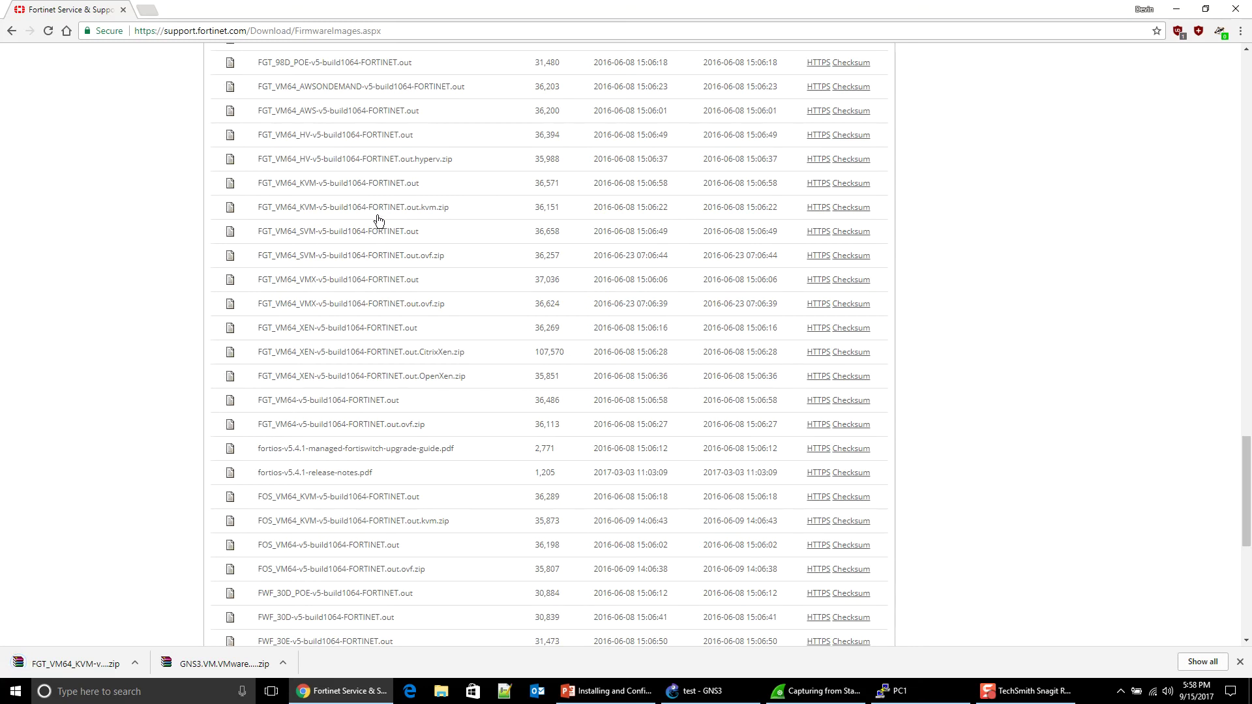
Extract fortios.qcow2 from the downloaded zip with WinRAR to the suggested path, then close WinRAR.
right_click(78, 663)
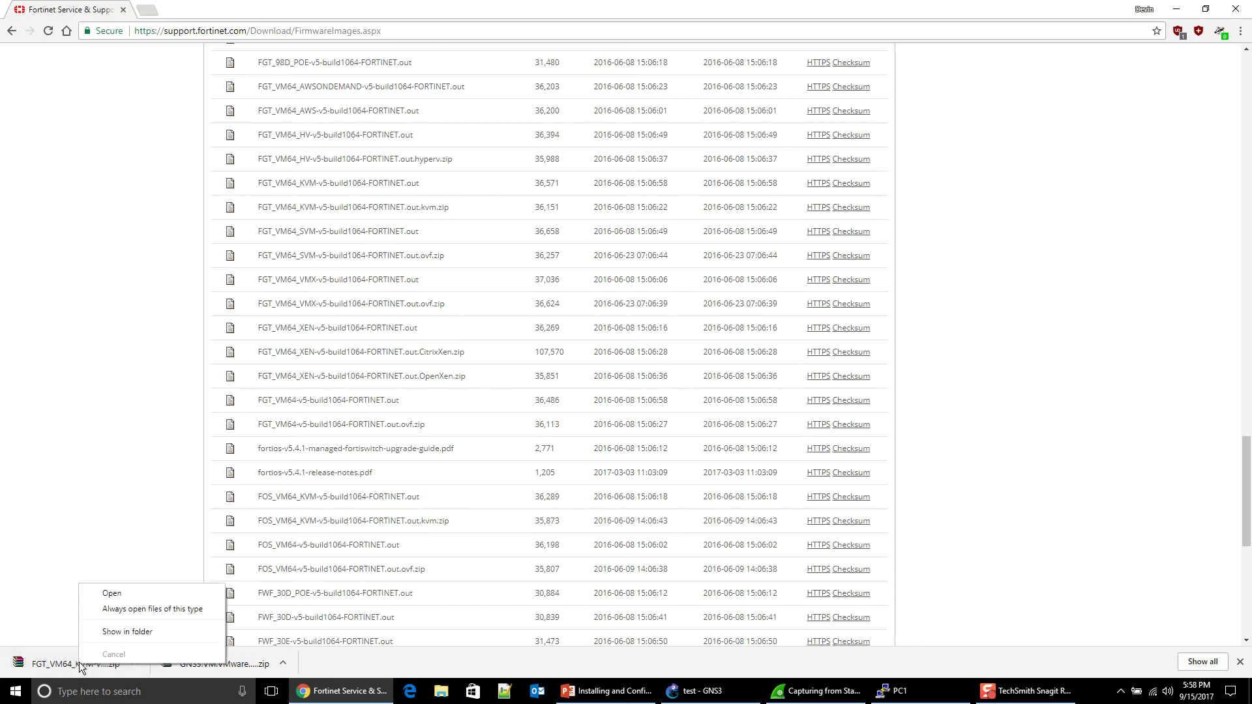
left_click(112, 594)
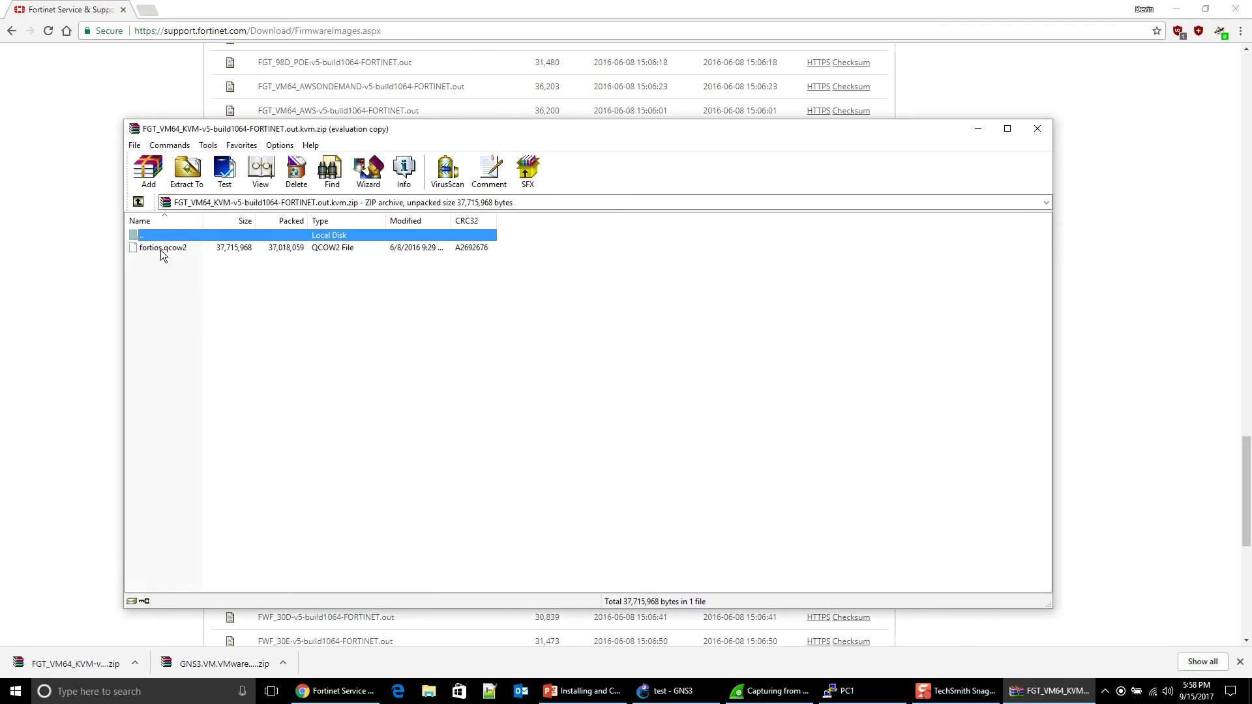
left_click(161, 250)
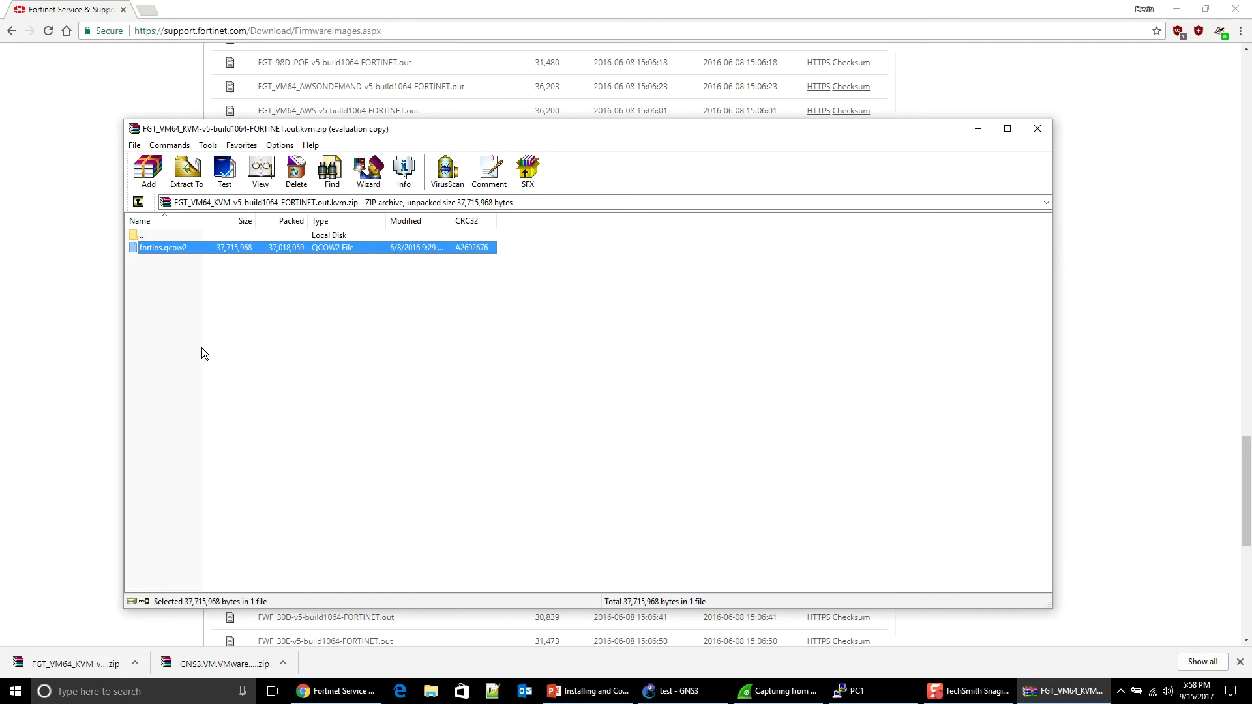
left_click(186, 171)
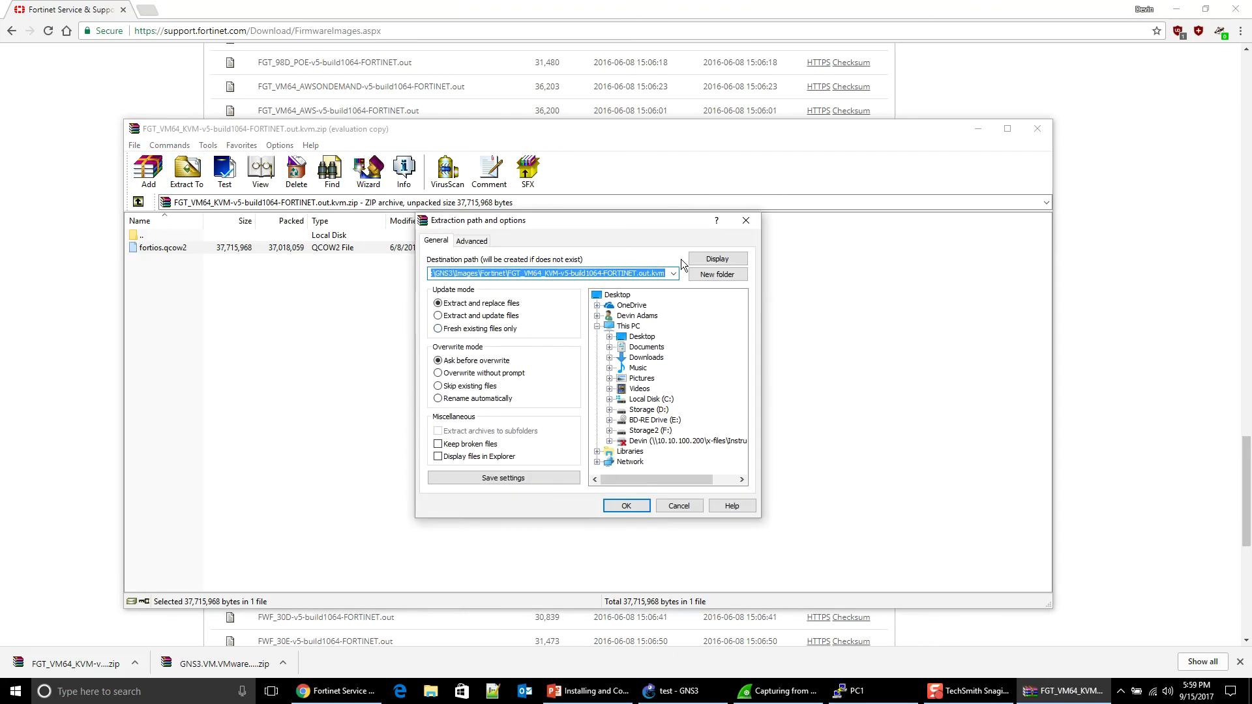
left_click(637, 506)
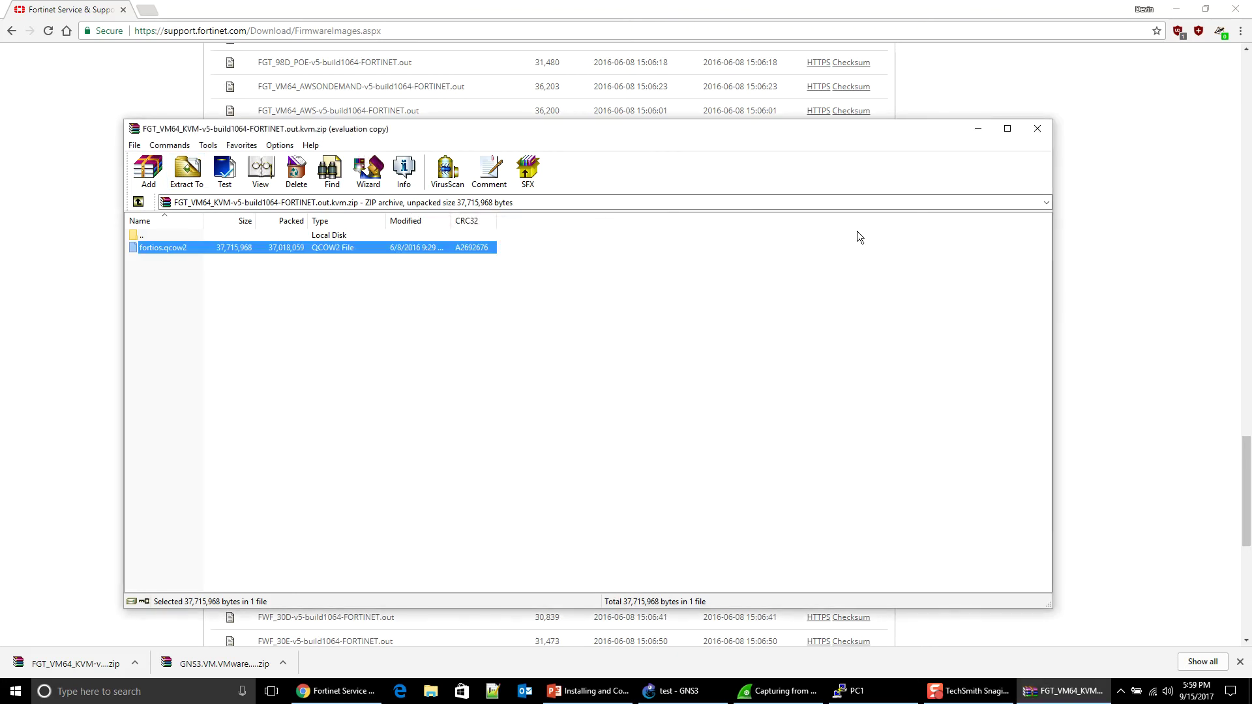
left_click(1038, 131)
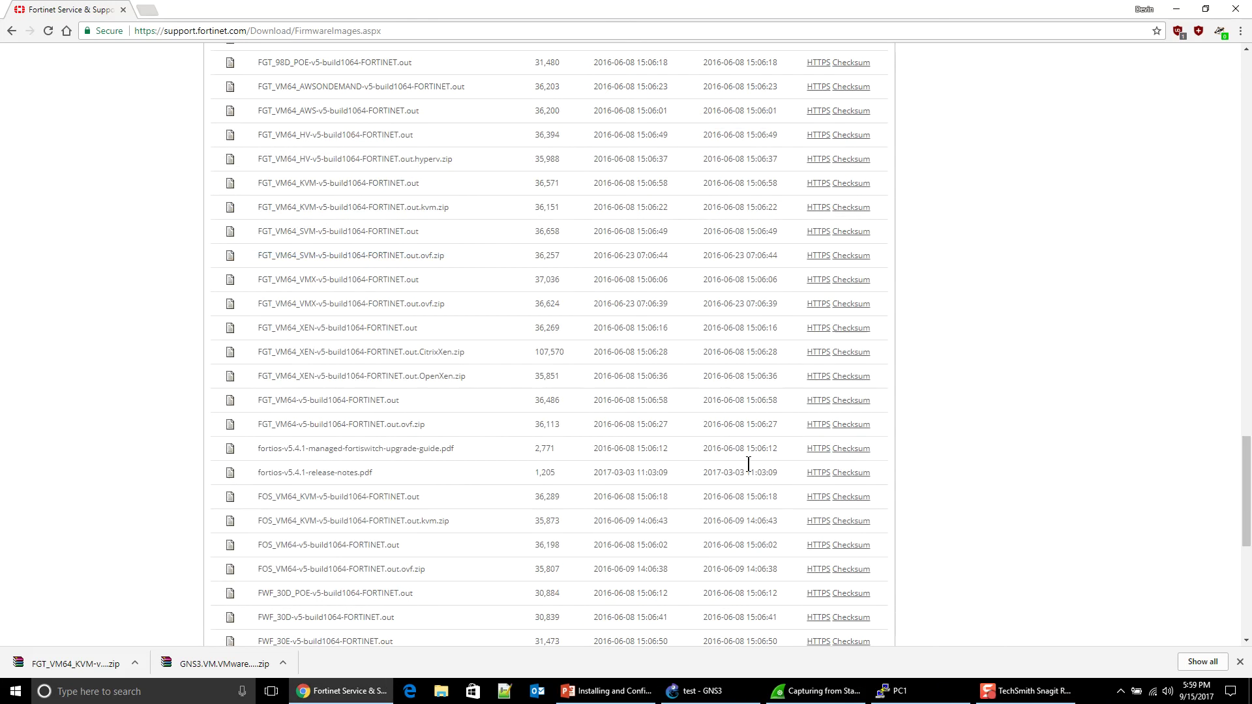
Browse File Explorer to the D:\GNS3\Images\Fortinet folder.
left_click(449, 680)
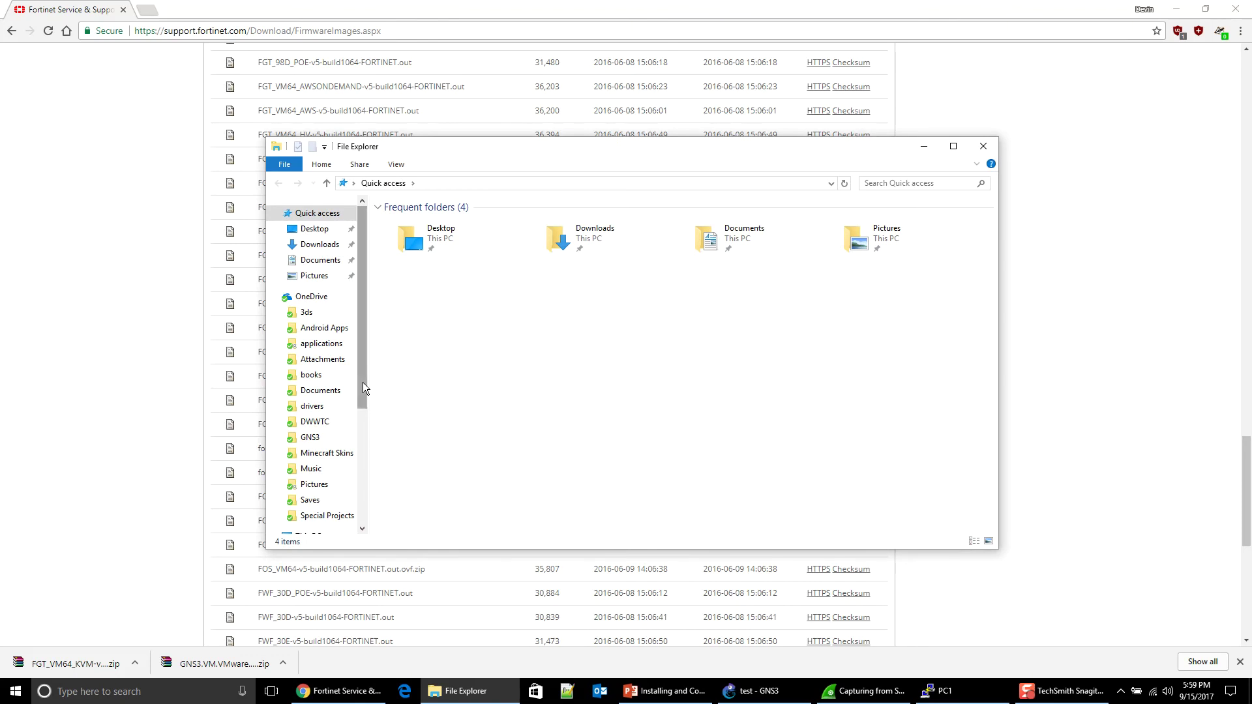
left_click_drag(363, 388, 378, 480)
left_click(350, 491)
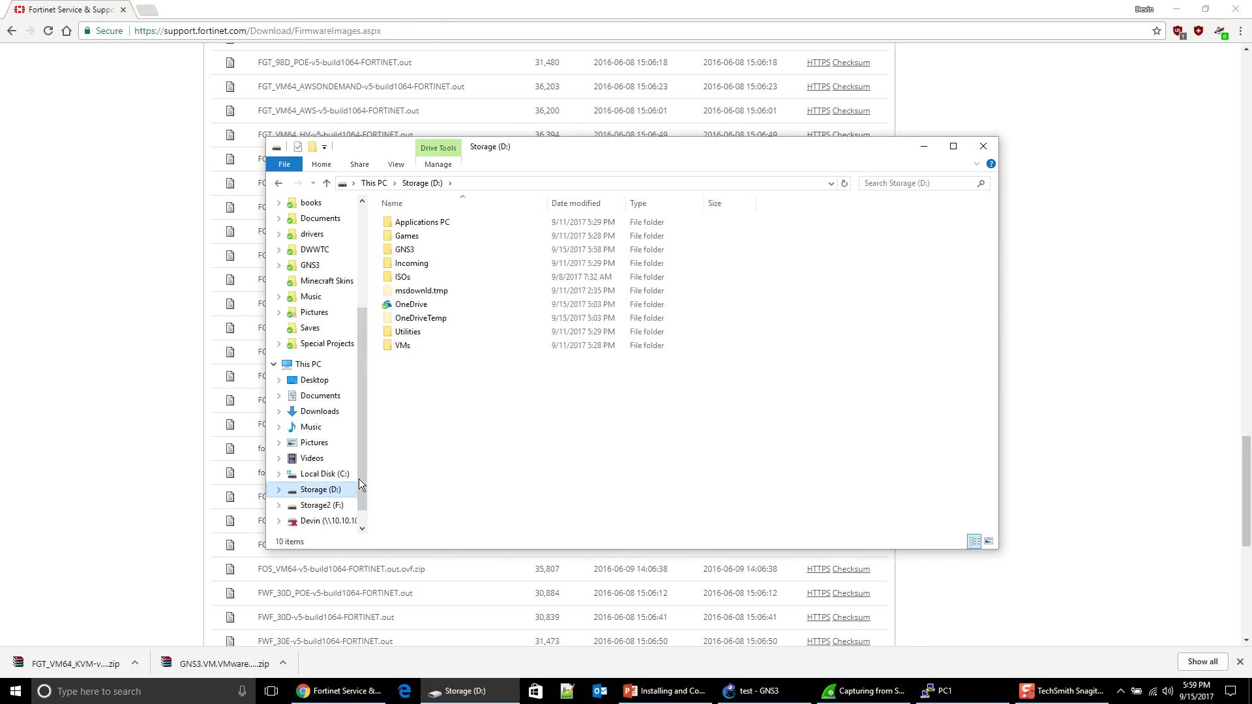
double_click(403, 250)
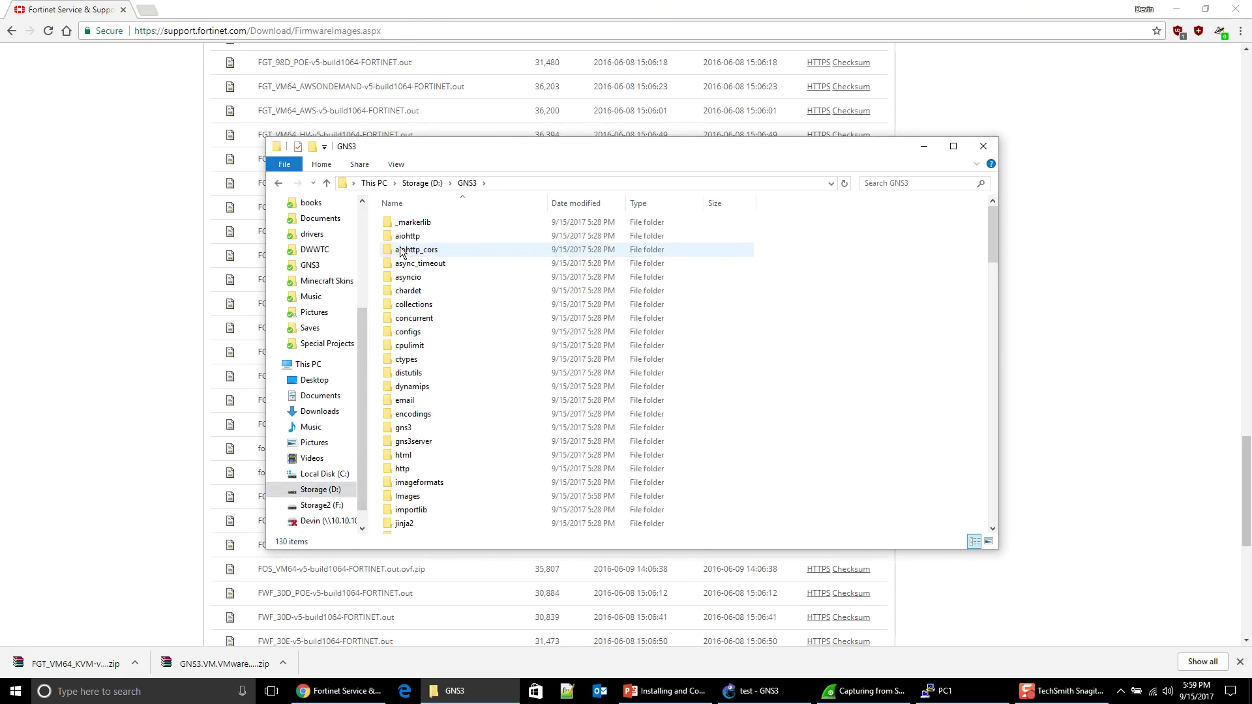
scroll(404, 281, "down", 2)
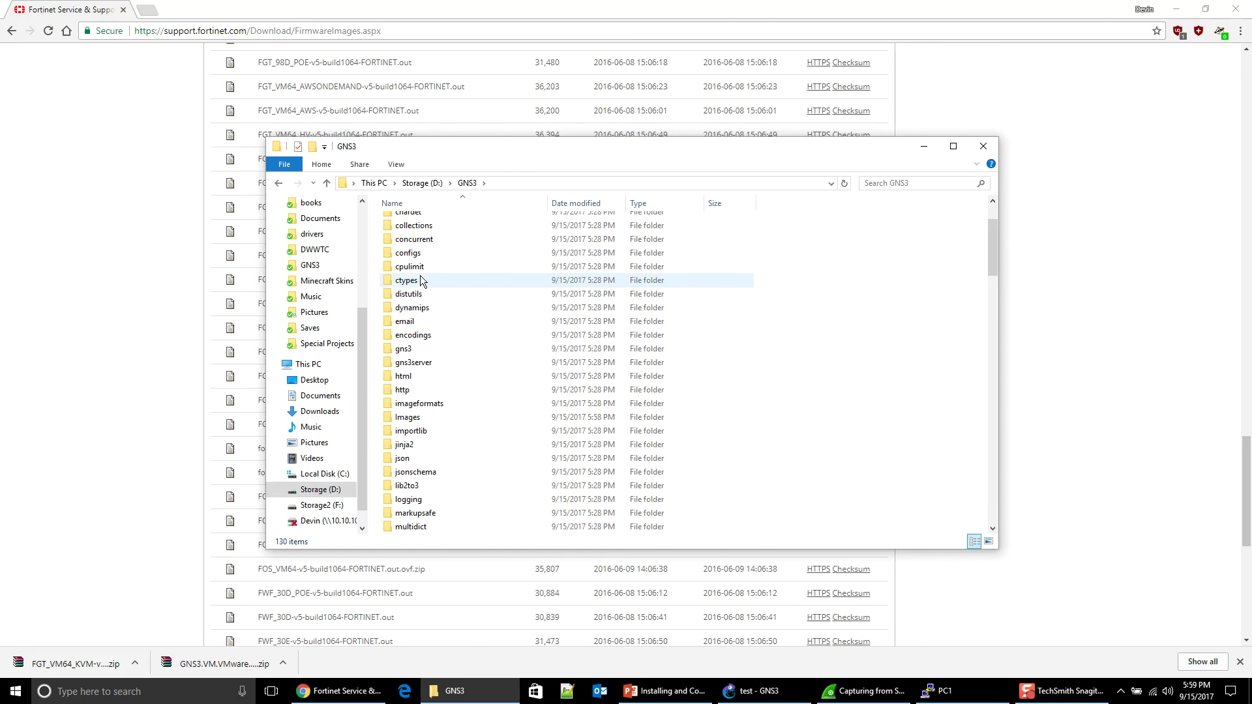
double_click(403, 417)
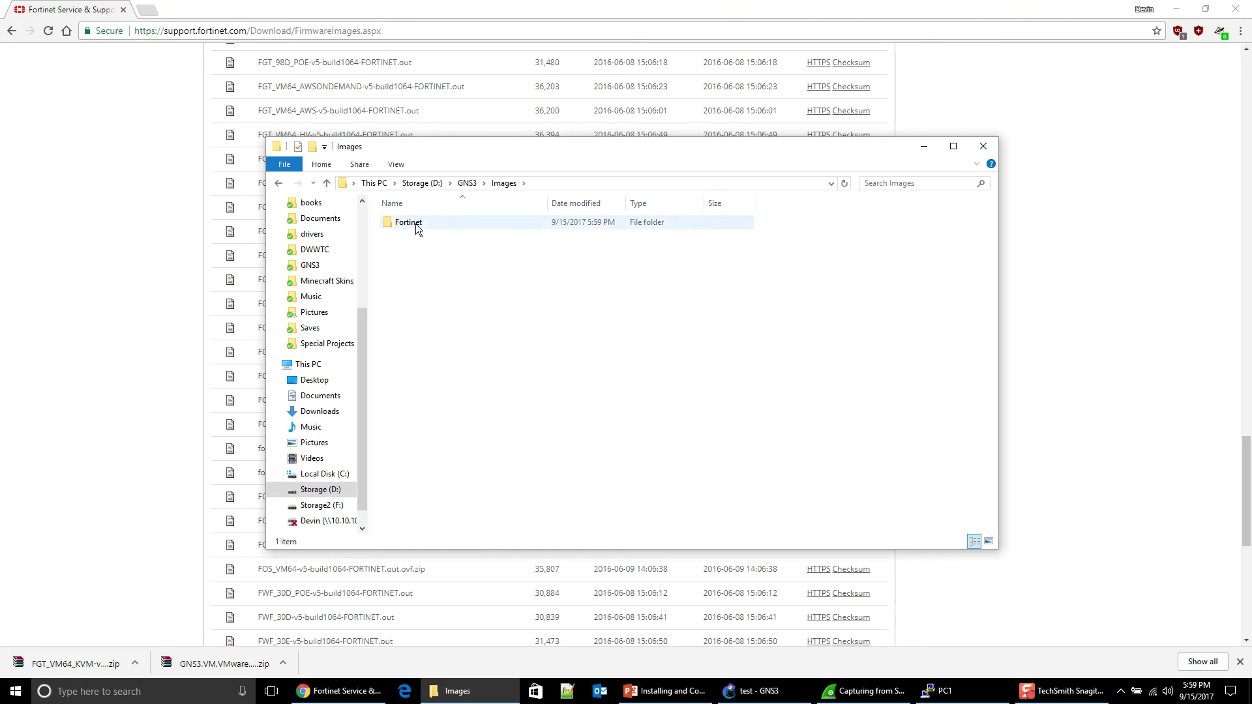
double_click(418, 226)
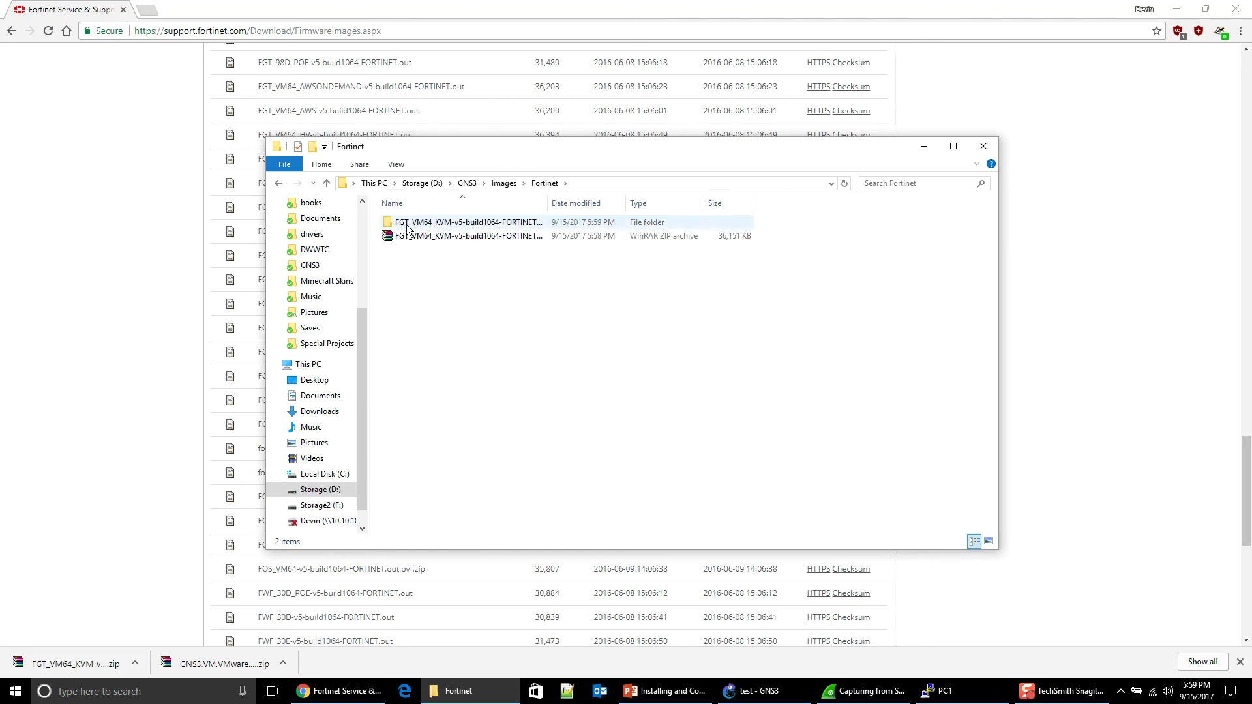
Delete the downloaded zip archive and widen the Name column.
left_click(480, 240)
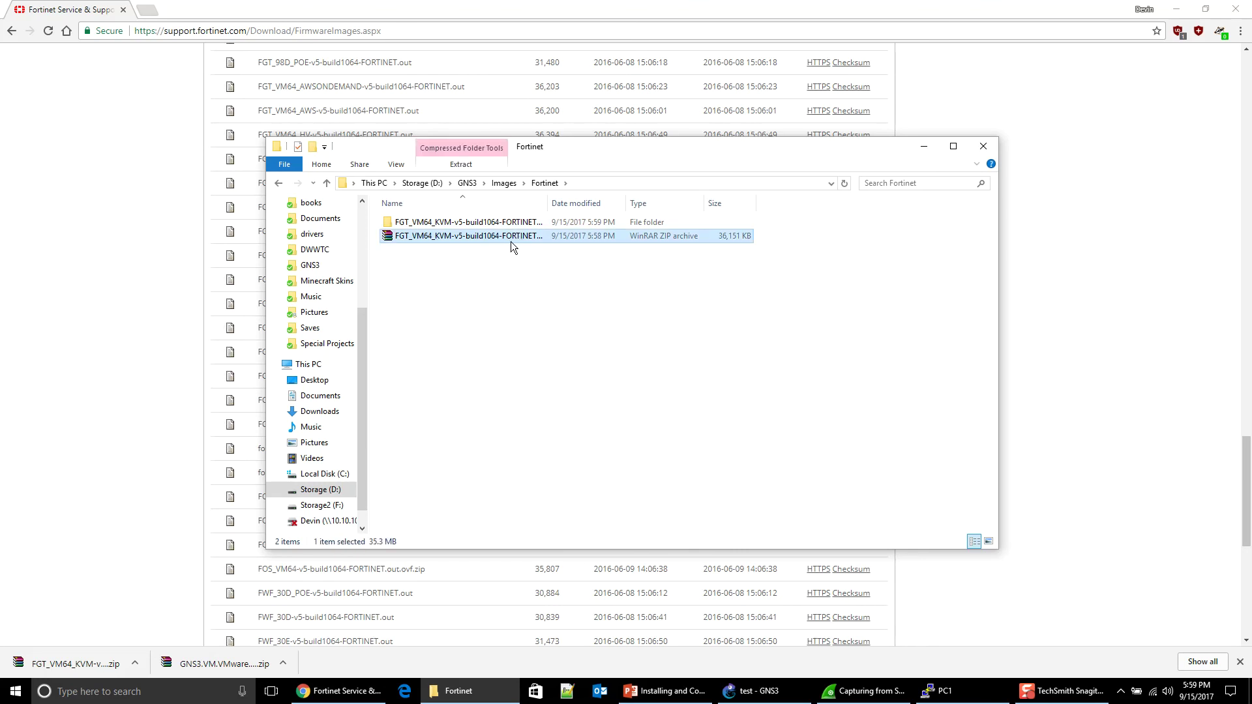
key("Delete")
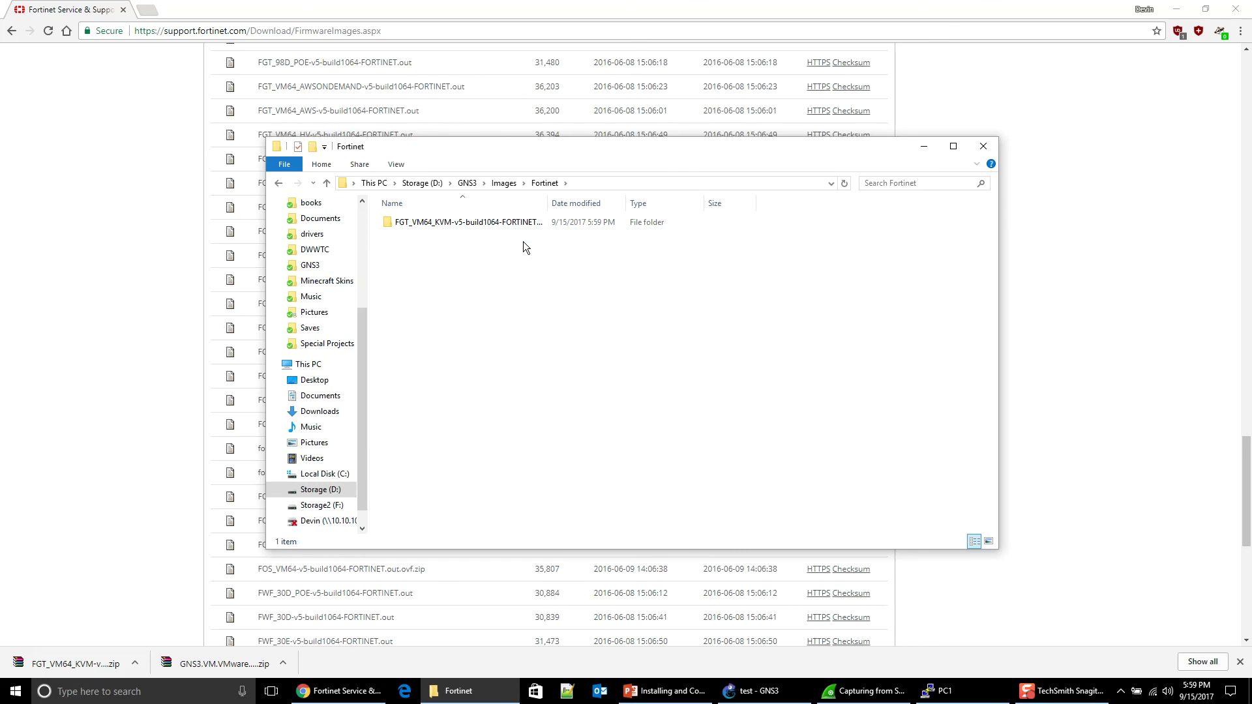
left_click_drag(548, 203, 609, 203)
Copy the extracted folder's name FGT_VM64_KVM-v5-build1064-FORTINET.out.kvm without renaming it.
left_click(575, 221)
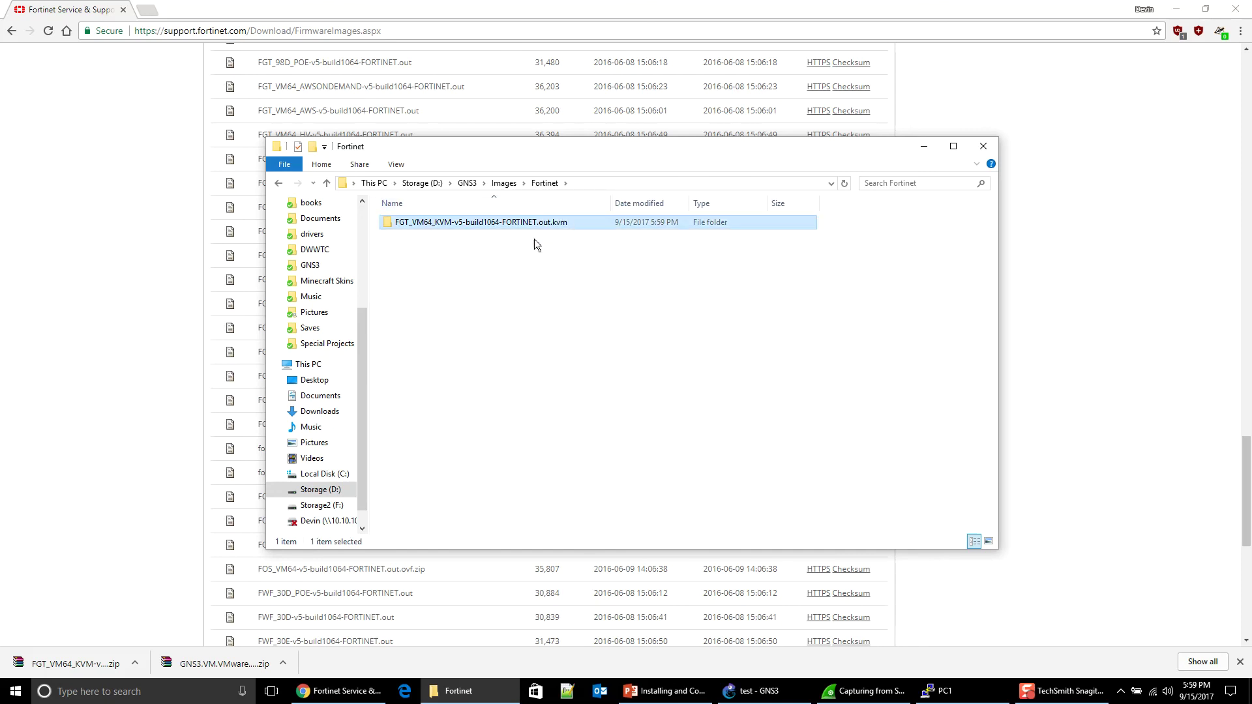
left_click(498, 225)
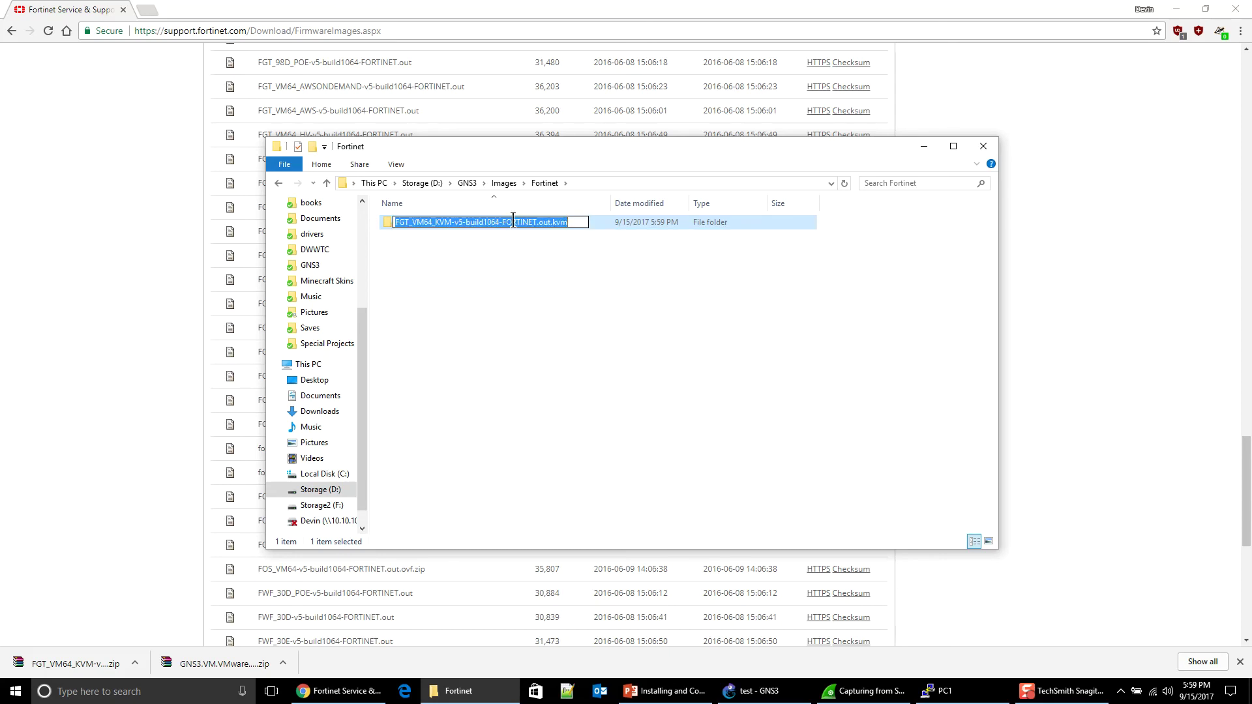
right_click(513, 220)
left_click(548, 262)
left_click(530, 288)
Rename fortios.qcow2 inside that folder to FGT_VM64_KVM-v5-build1064-FORTINET.out.kvm.qcow2.
double_click(518, 222)
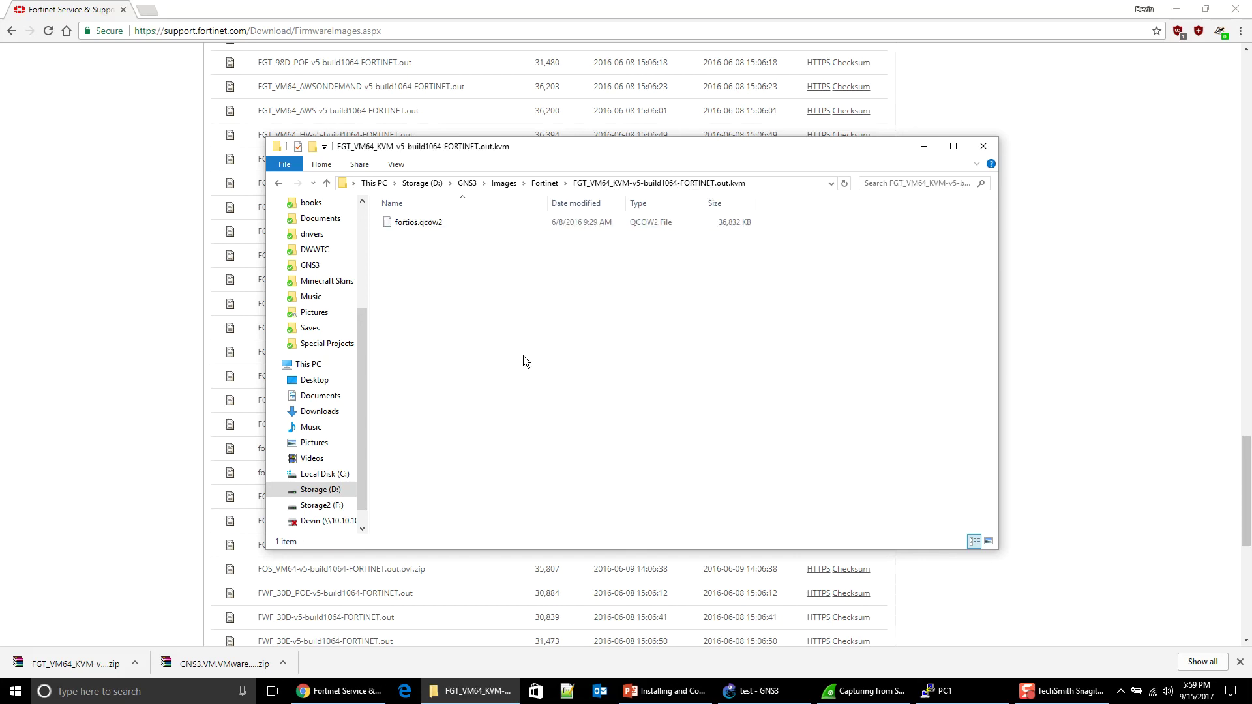
left_click(413, 223)
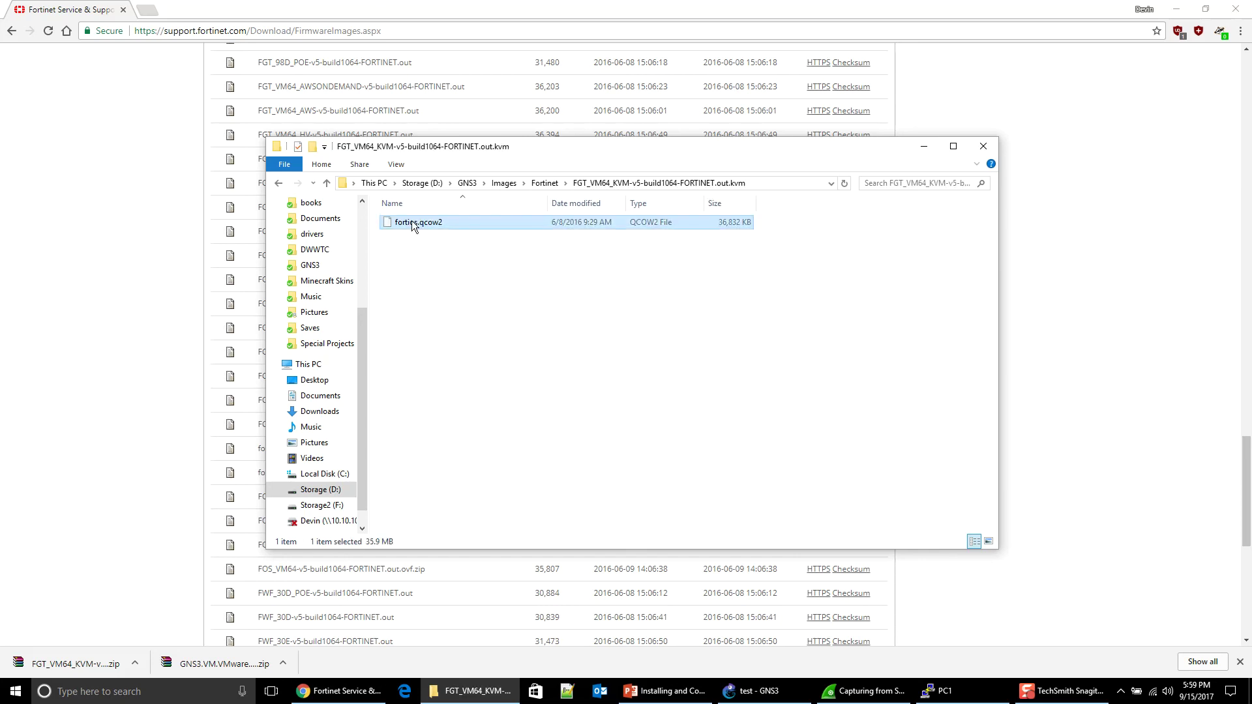
left_click(412, 222)
right_click(412, 222)
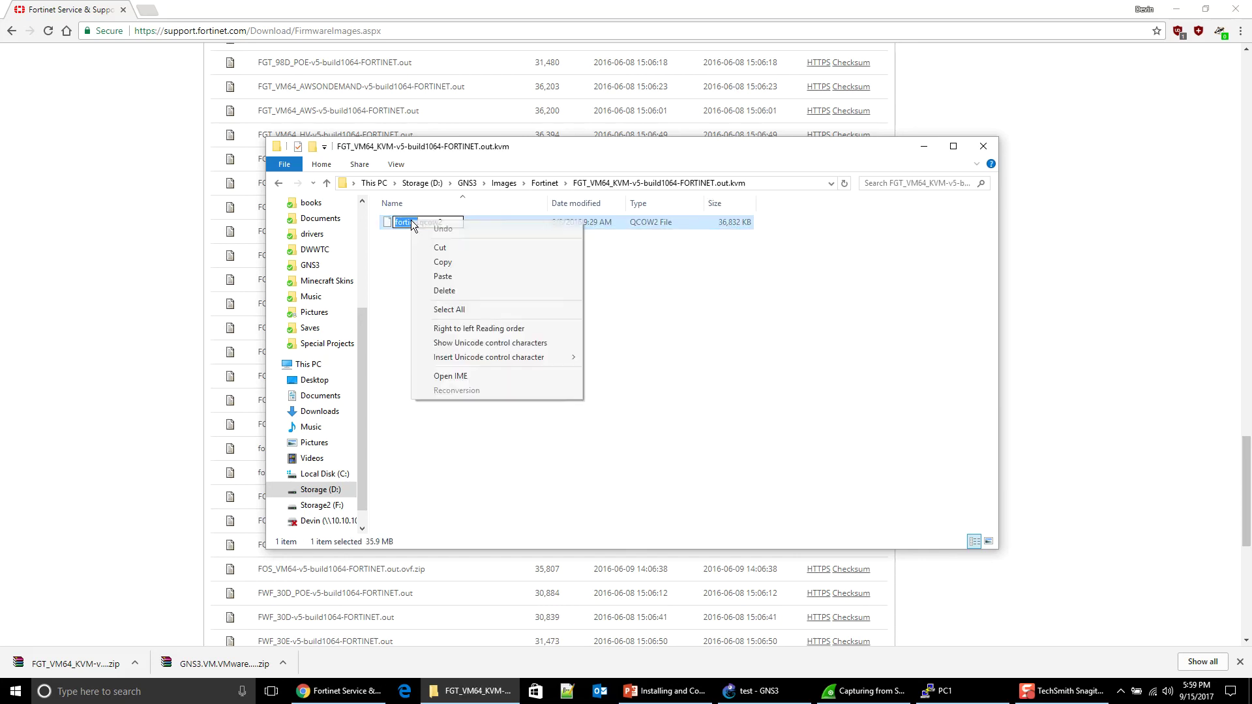
left_click(464, 279)
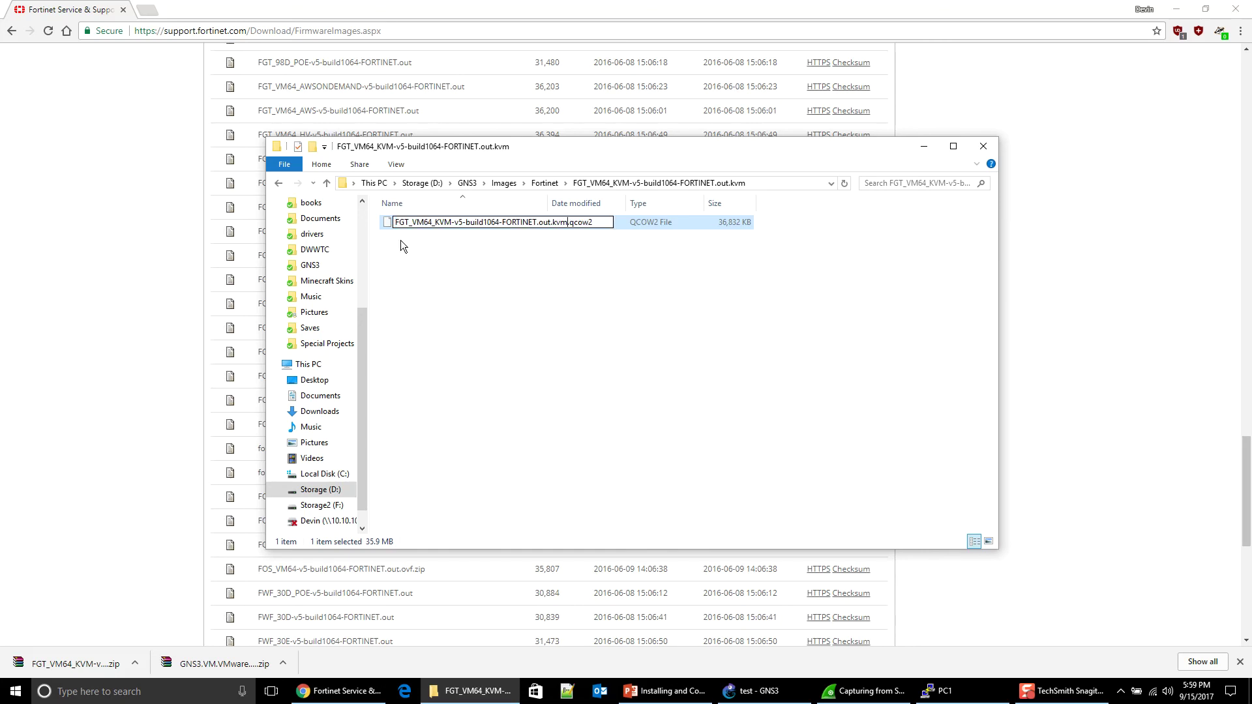
left_click(627, 312)
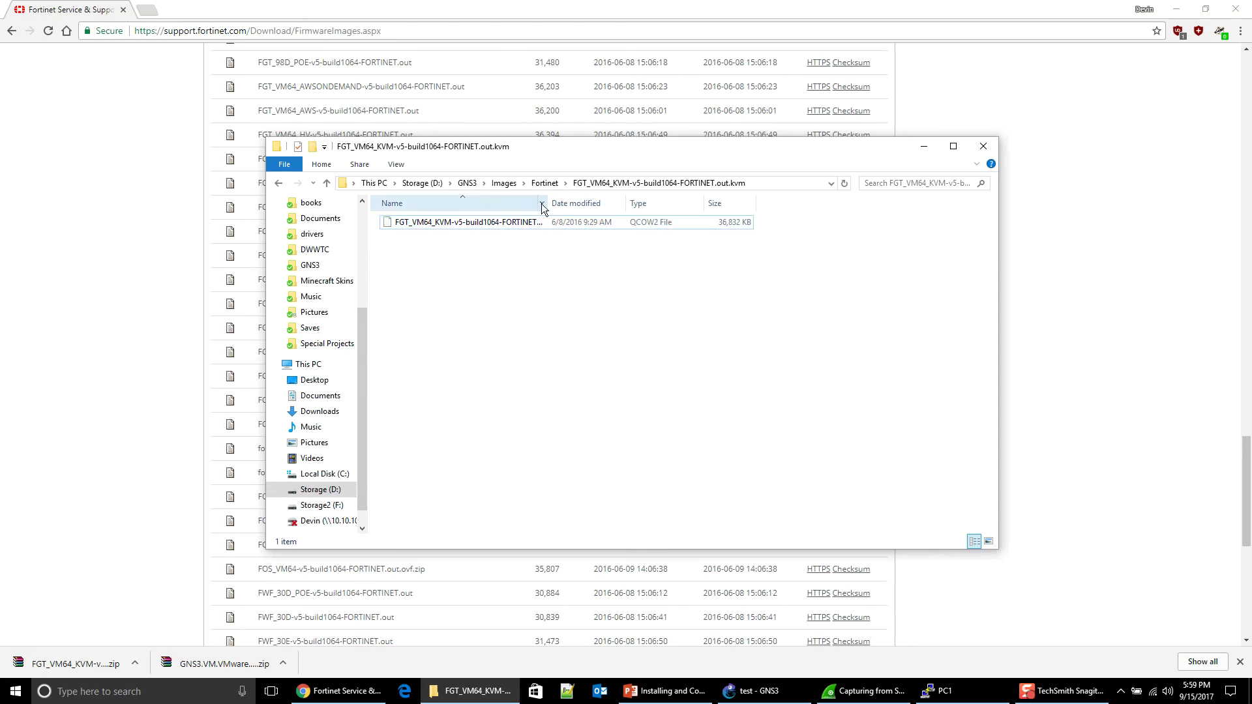
left_click_drag(547, 204, 628, 203)
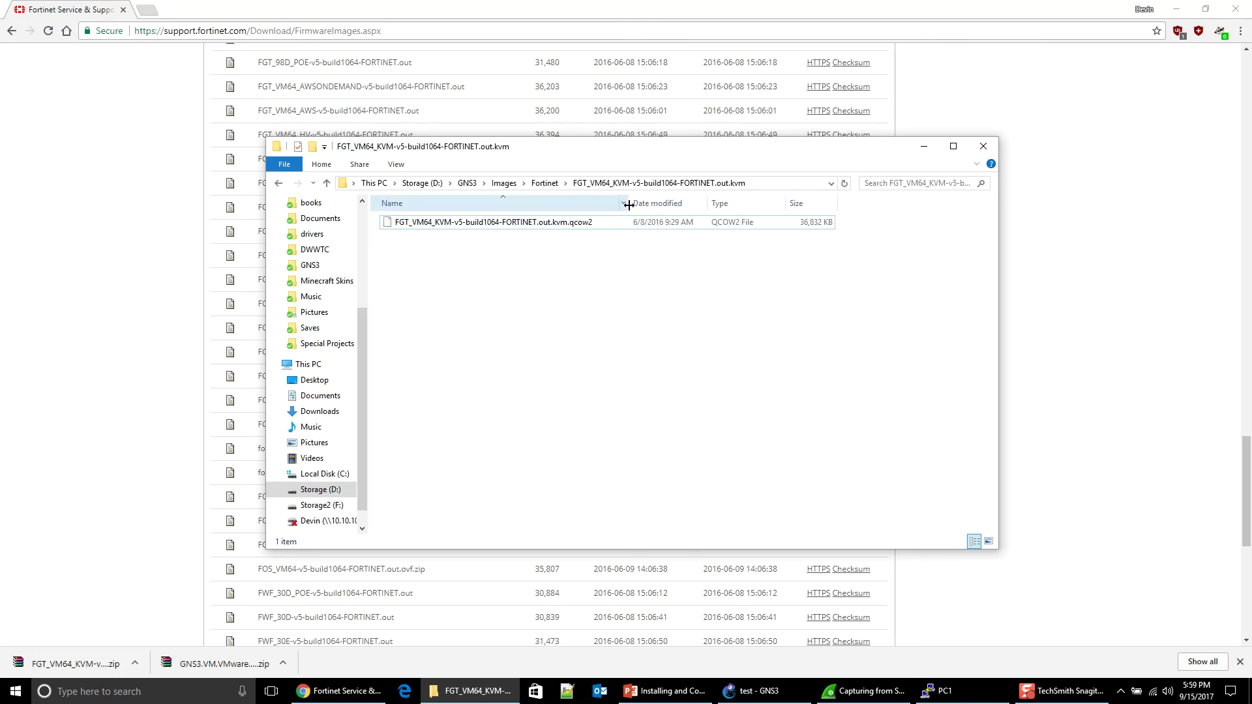